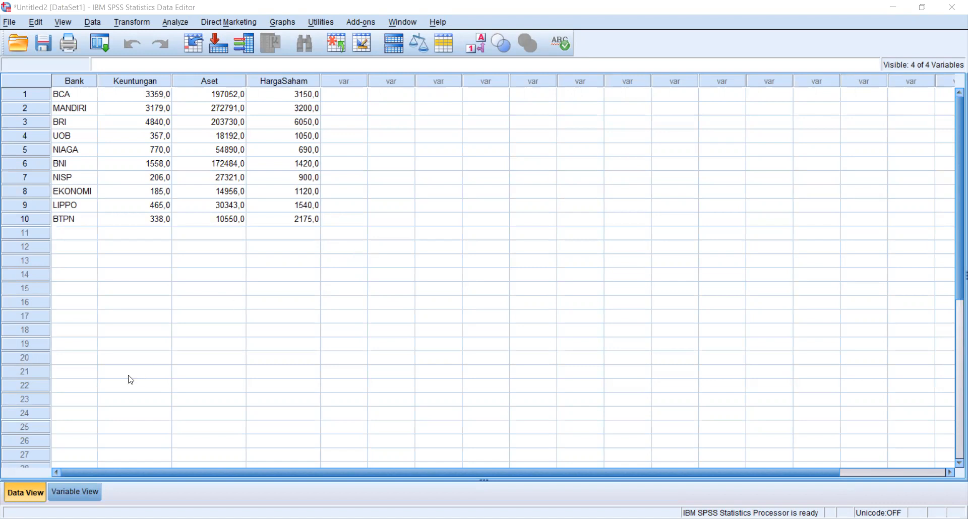
# Set the decimals of the Keuntungan, Aset and HargaSaham variables to 0 and return to the data grid
pyautogui.click(86, 488)
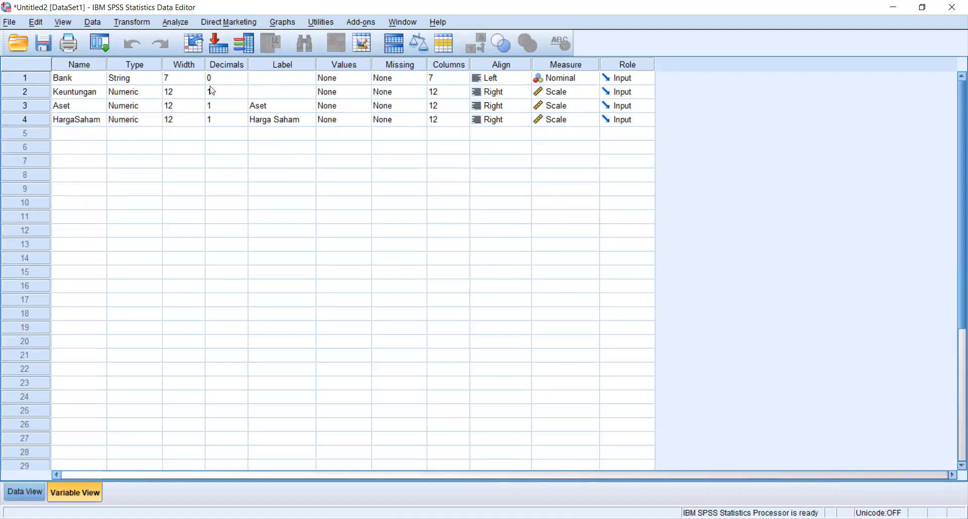
pyautogui.click(241, 98)
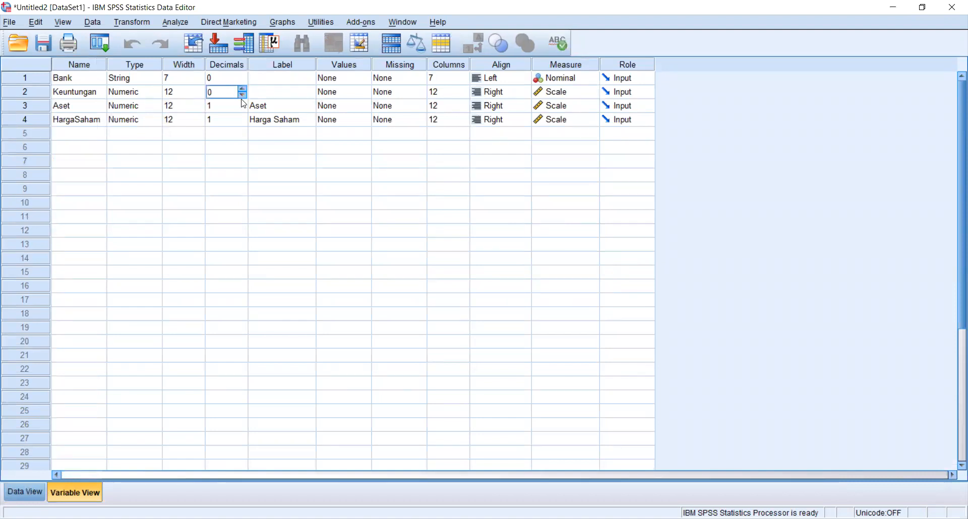
pyautogui.click(241, 105)
pyautogui.click(242, 121)
pyautogui.click(243, 124)
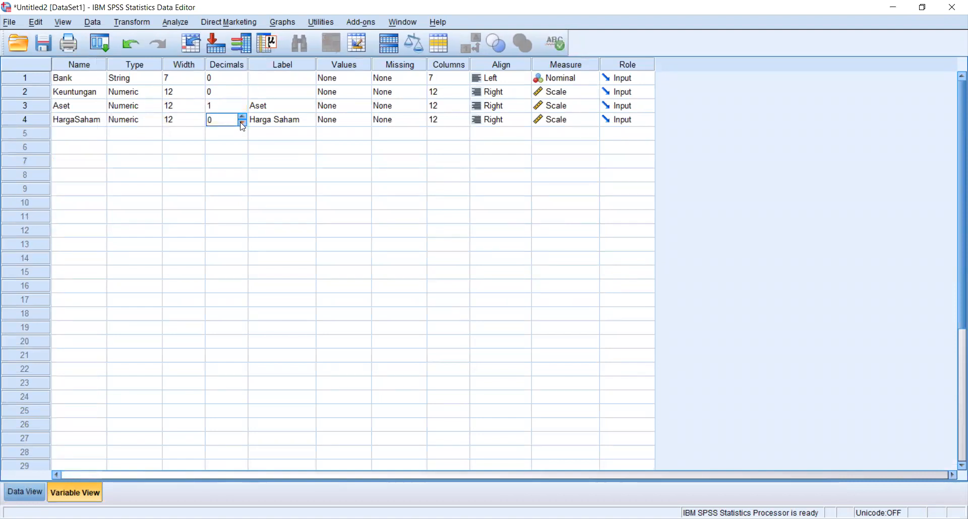
pyautogui.click(242, 106)
pyautogui.click(242, 108)
pyautogui.click(19, 495)
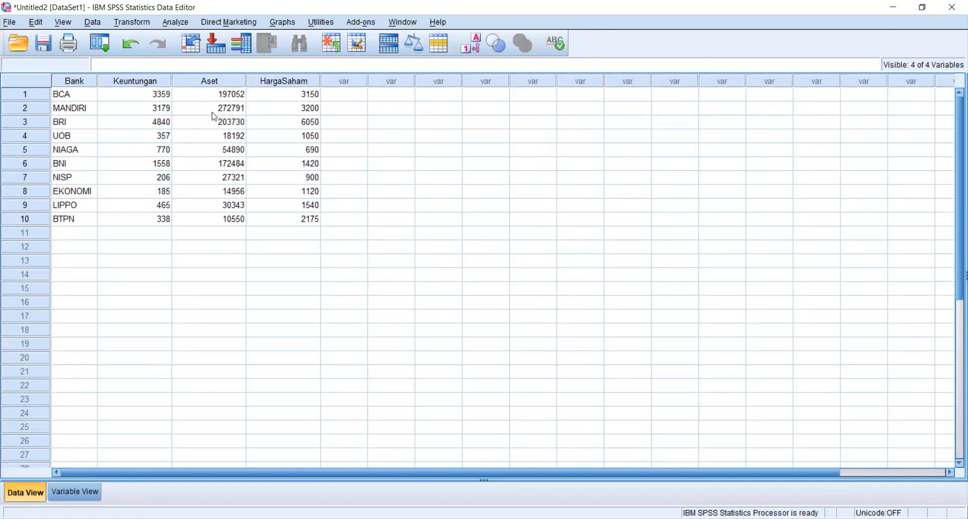
# Set up a linear regression with Keuntungan as the dependent variable and Aset and Harga Saham as the independents
pyautogui.click(176, 23)
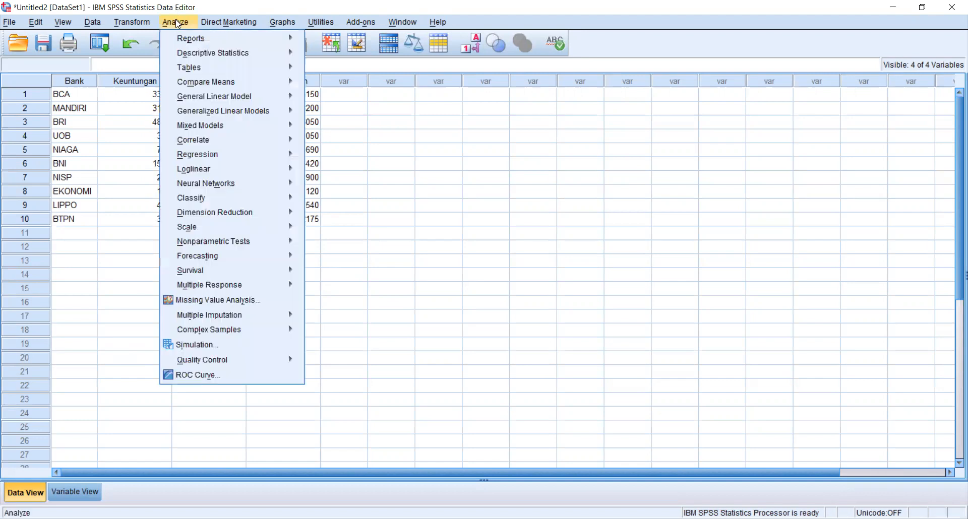
pyautogui.moveTo(205, 167)
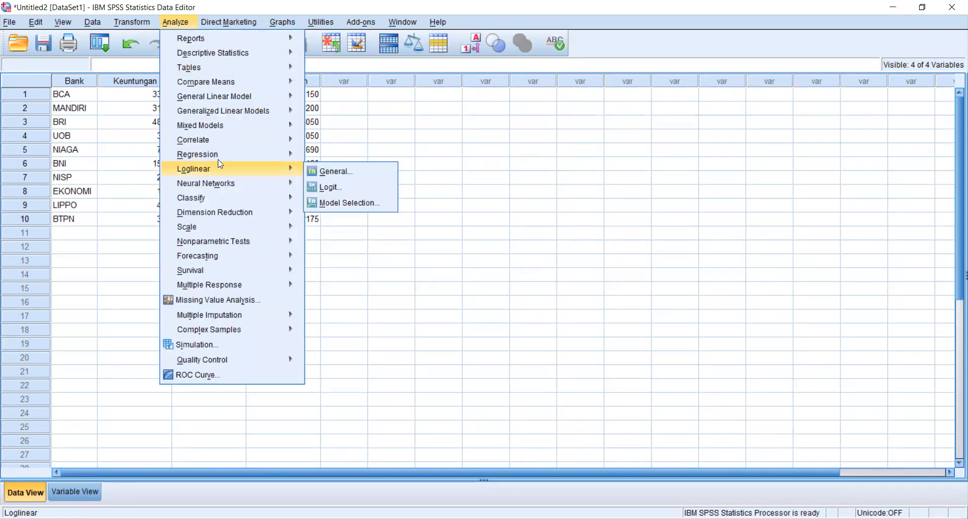
pyautogui.moveTo(247, 155)
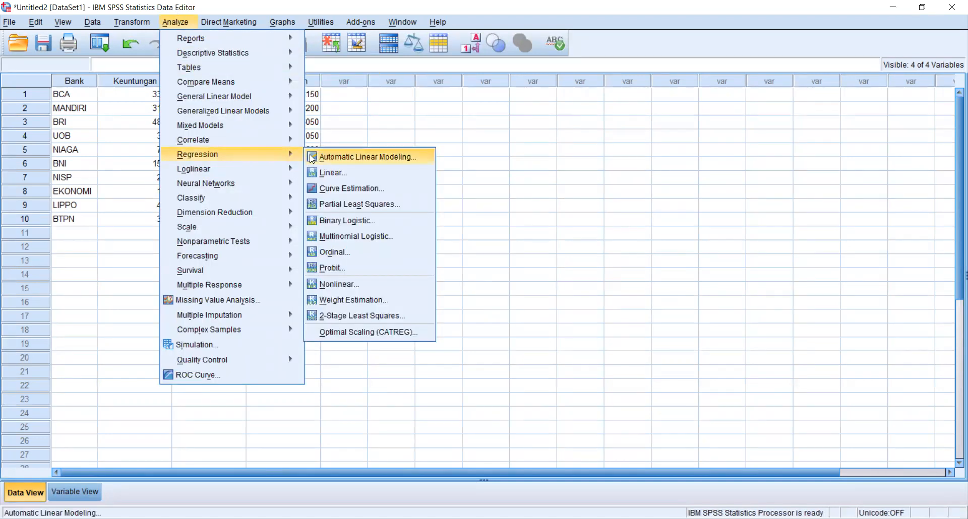
pyautogui.click(331, 174)
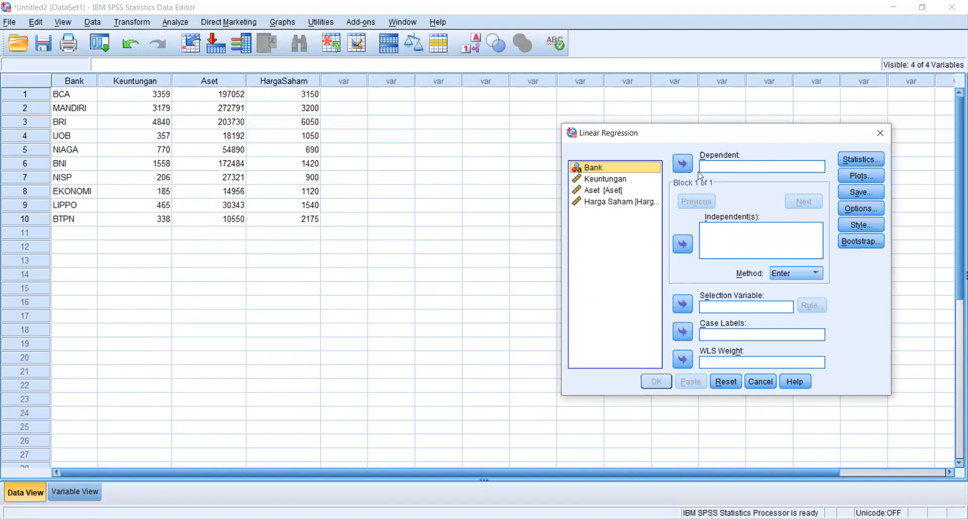
pyautogui.click(630, 181)
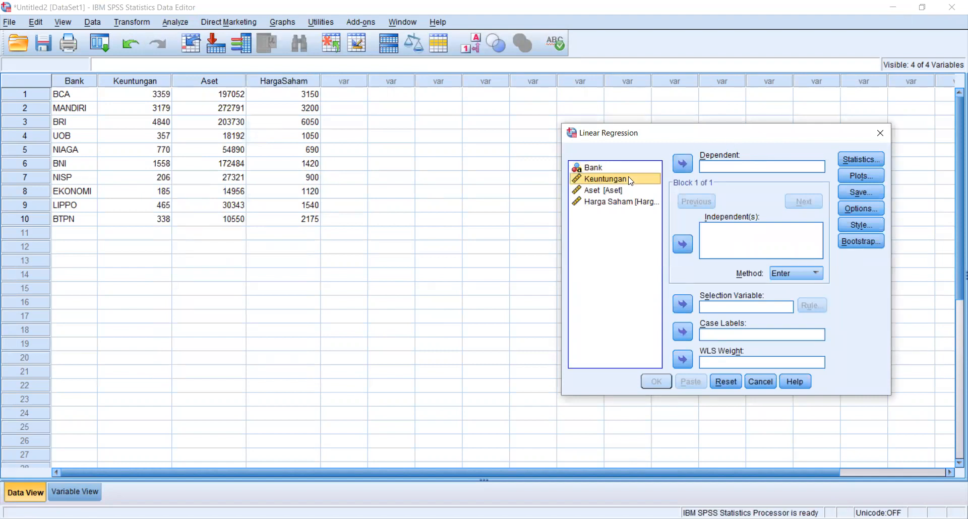
pyautogui.click(681, 164)
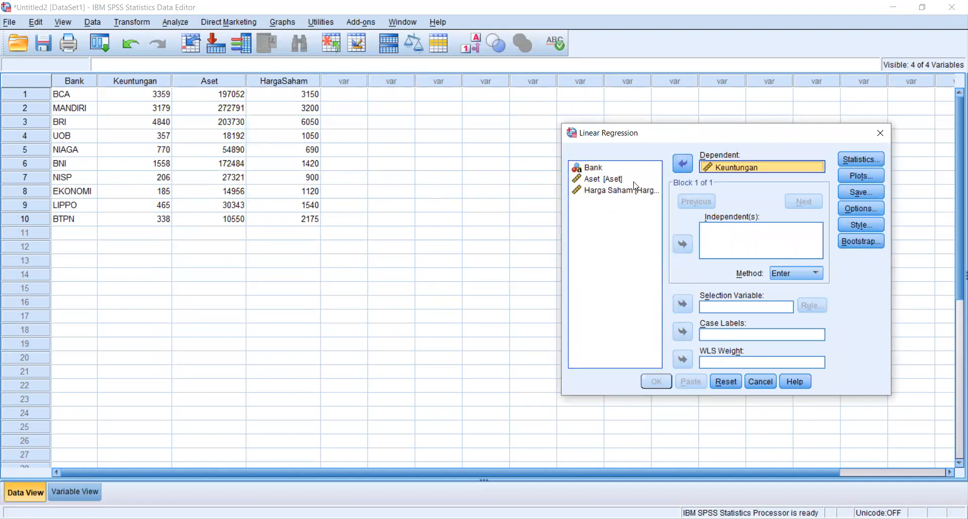
pyautogui.click(634, 181)
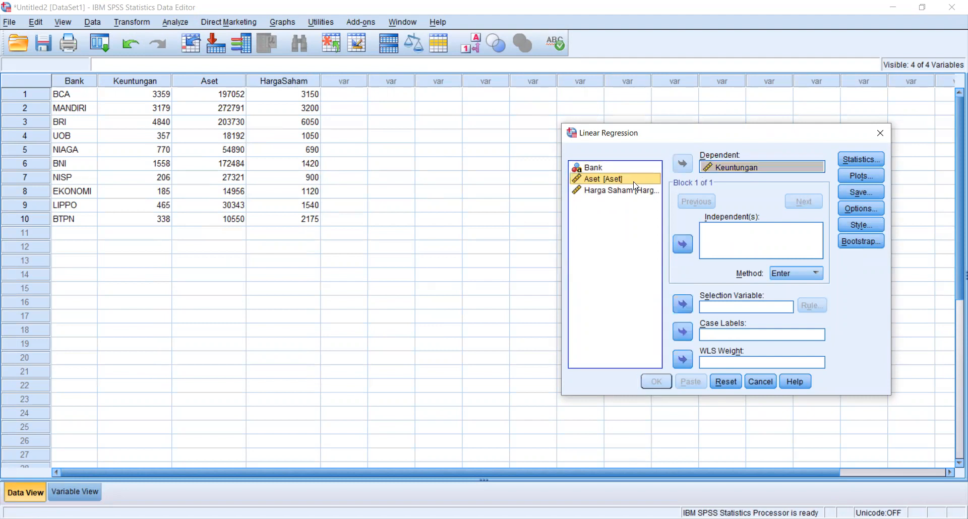
pyautogui.hotkey('shift', 'Down')
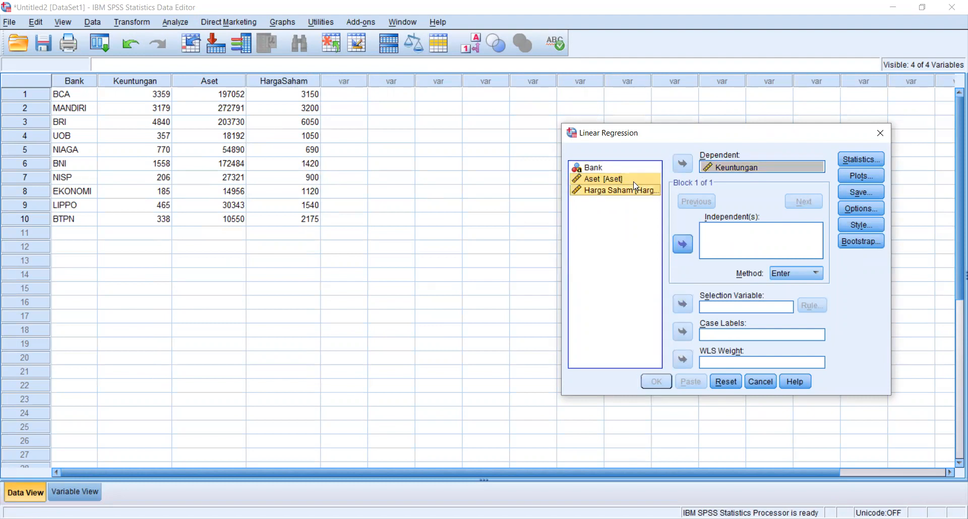
pyautogui.click(683, 245)
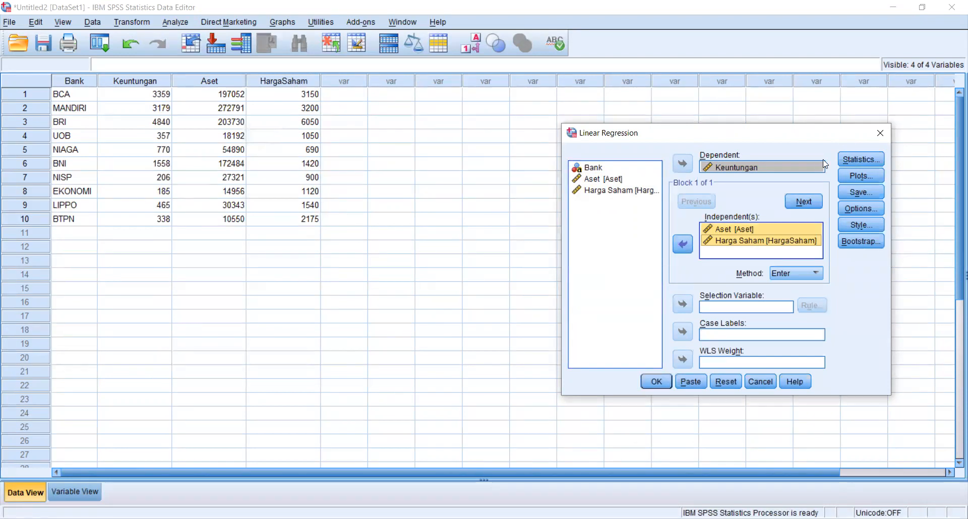
# Choose to save the unstandardized residuals, run the regression, and return to the data
pyautogui.click(865, 193)
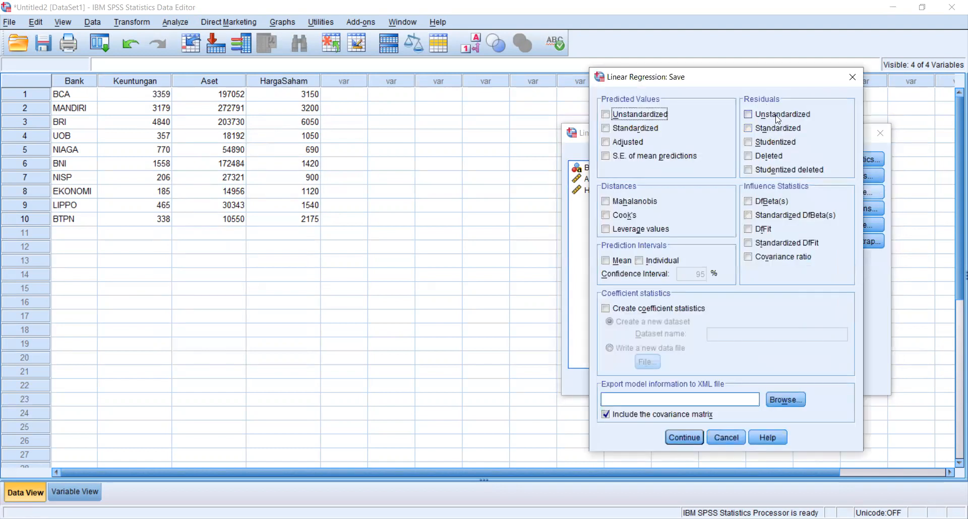
pyautogui.click(777, 116)
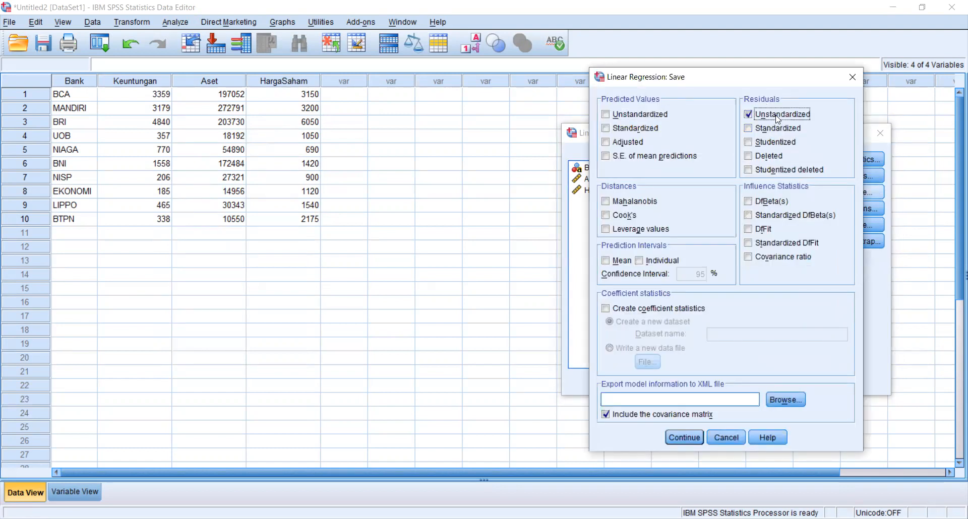
pyautogui.click(681, 440)
pyautogui.click(656, 382)
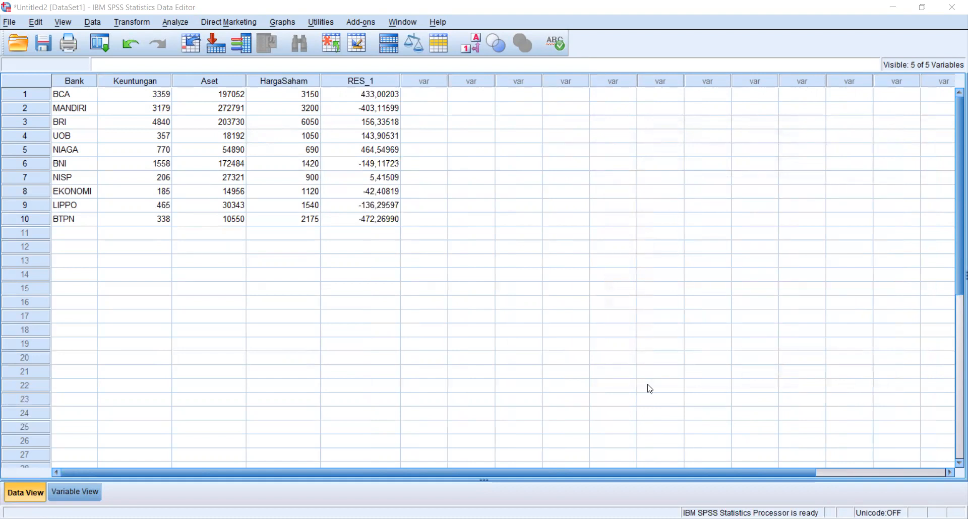
pyautogui.click(892, 12)
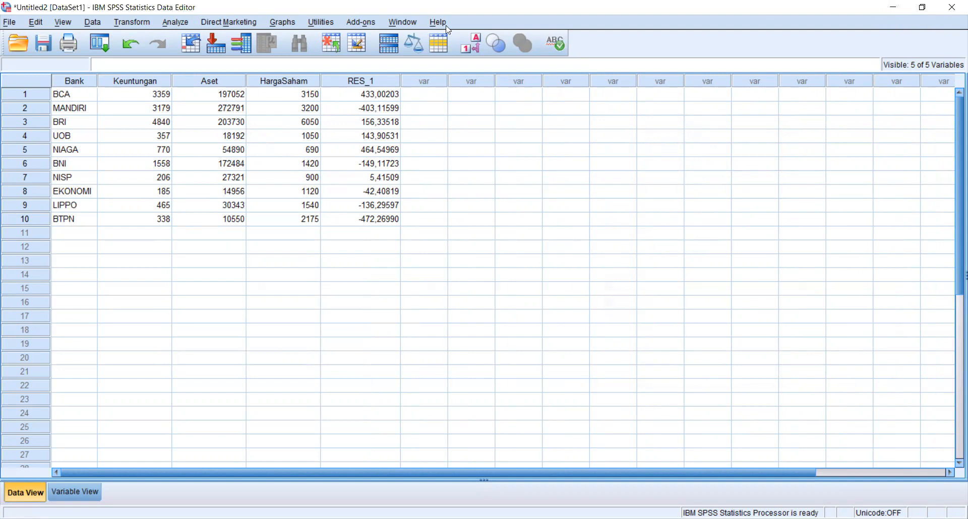
# Compute a new variable RES_2 with the numeric expression RES_1 * RES_1
pyautogui.click(145, 26)
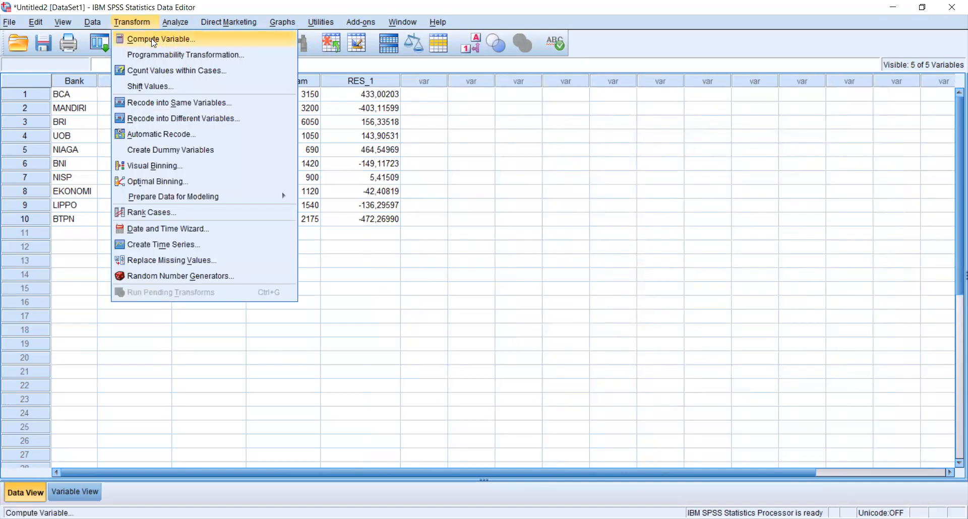
pyautogui.click(153, 40)
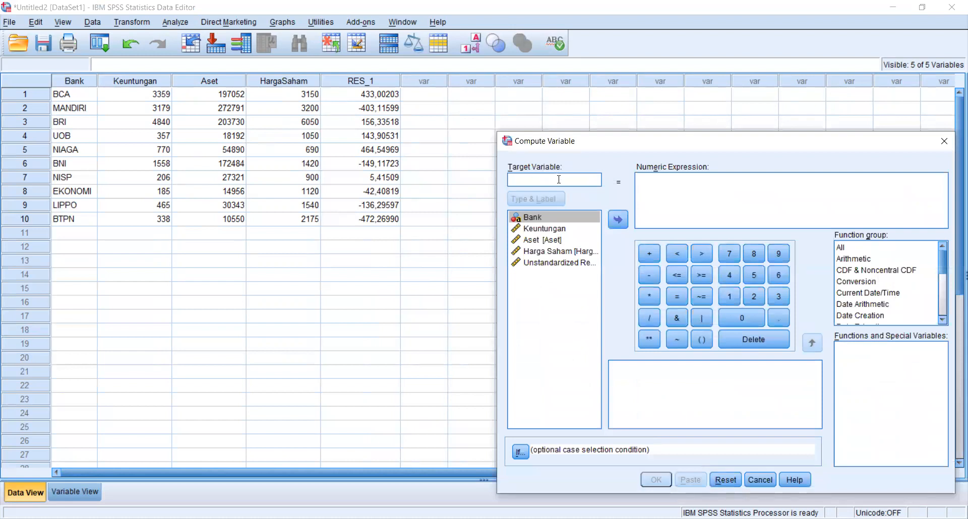
pyautogui.write('RES')
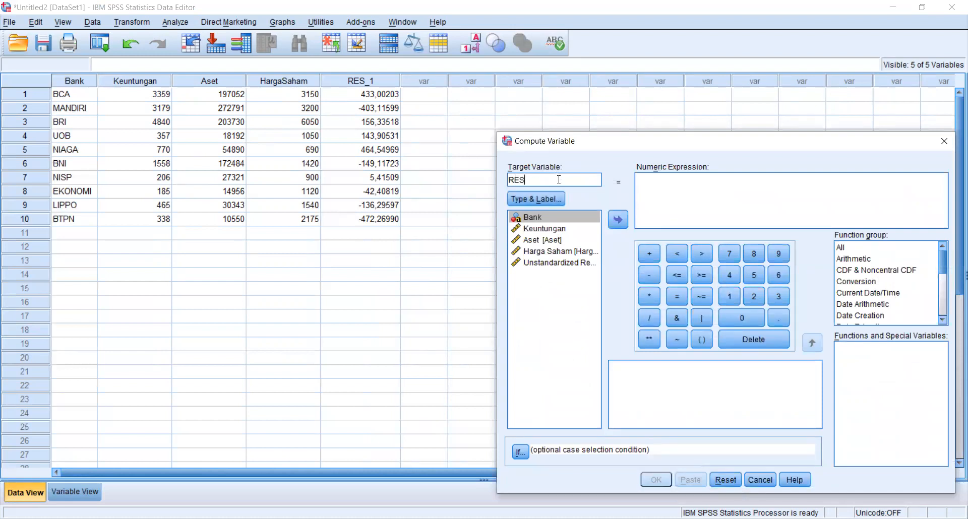
pyautogui.write('_2')
pyautogui.click(656, 198)
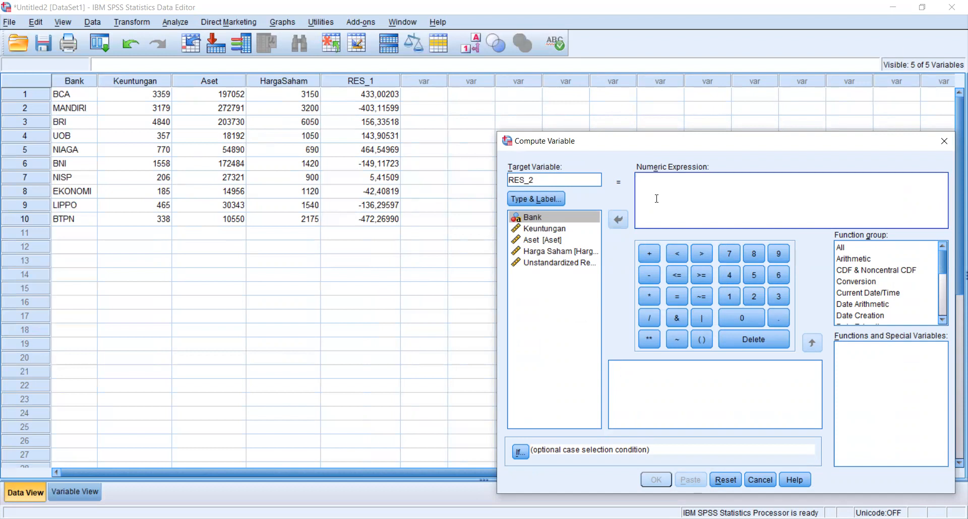
pyautogui.click(566, 264)
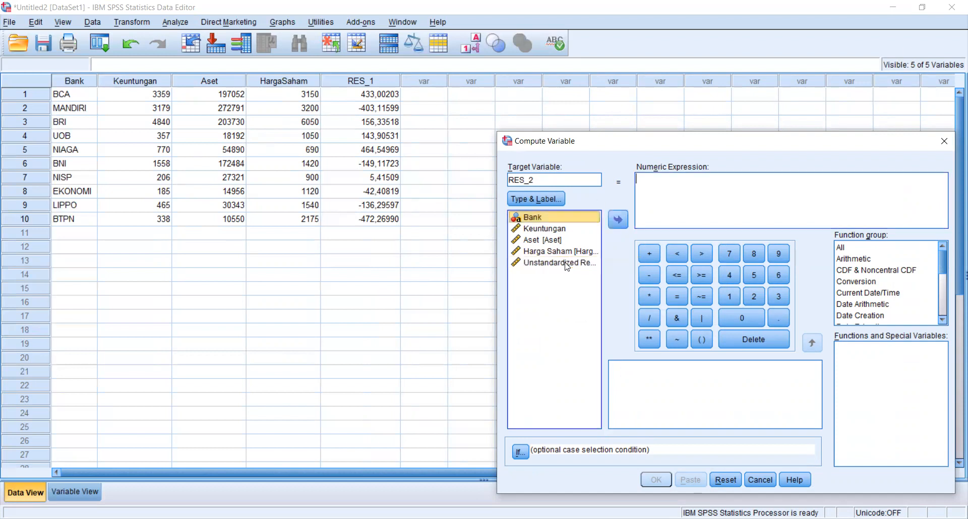
pyautogui.click(611, 219)
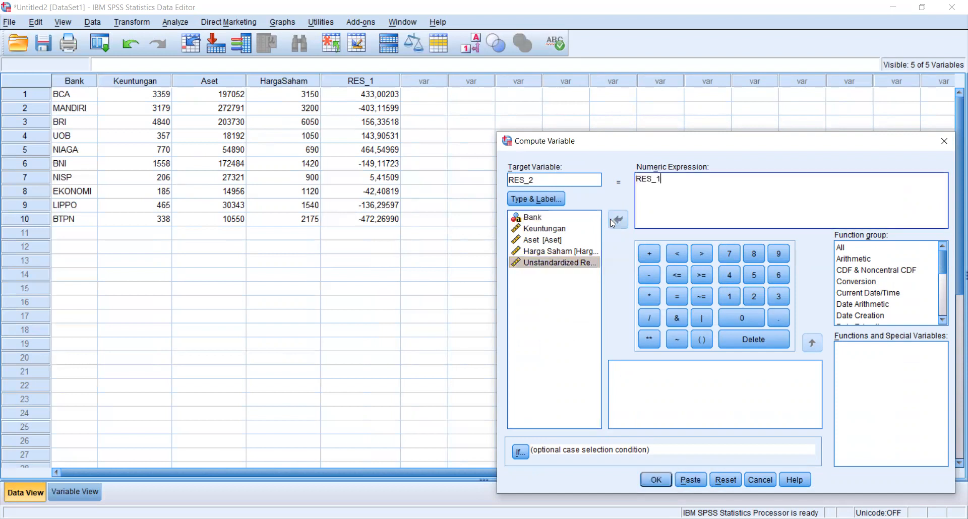
pyautogui.click(656, 297)
pyautogui.click(579, 263)
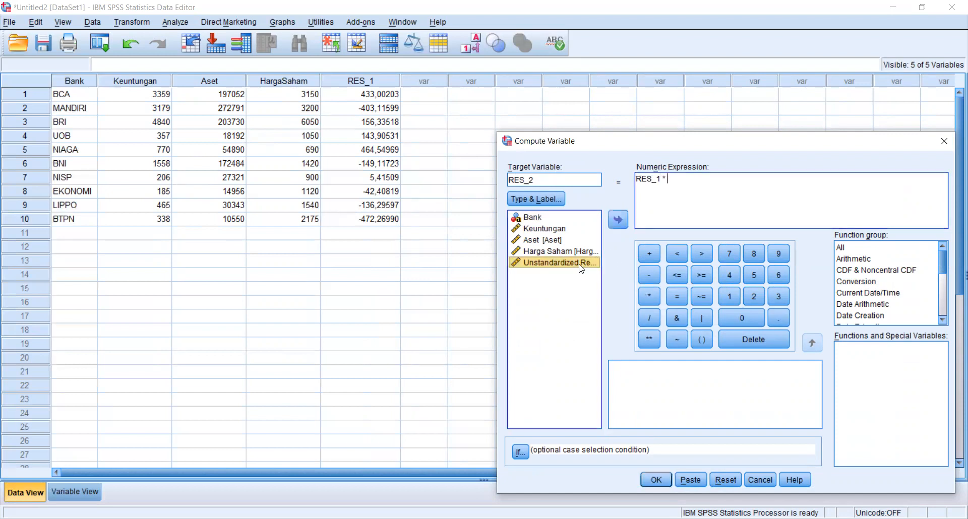
pyautogui.click(616, 227)
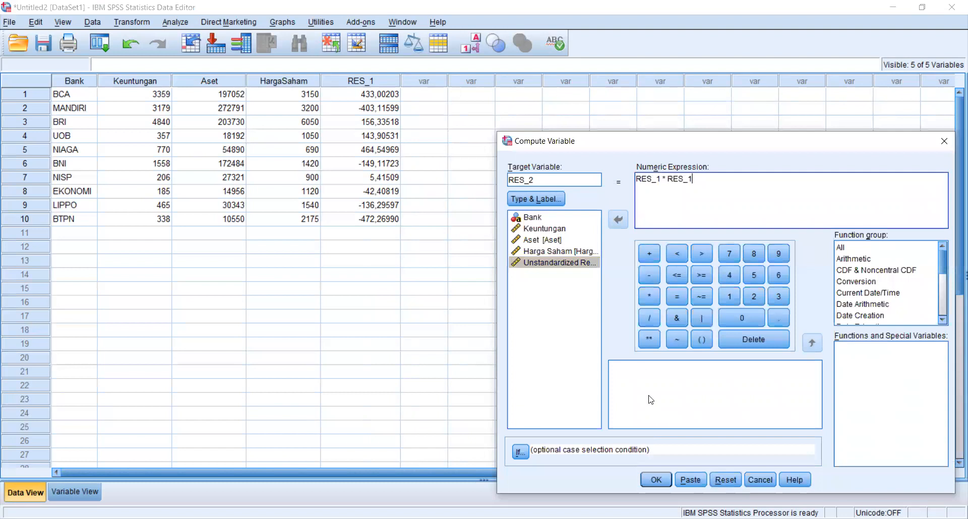
pyautogui.click(654, 481)
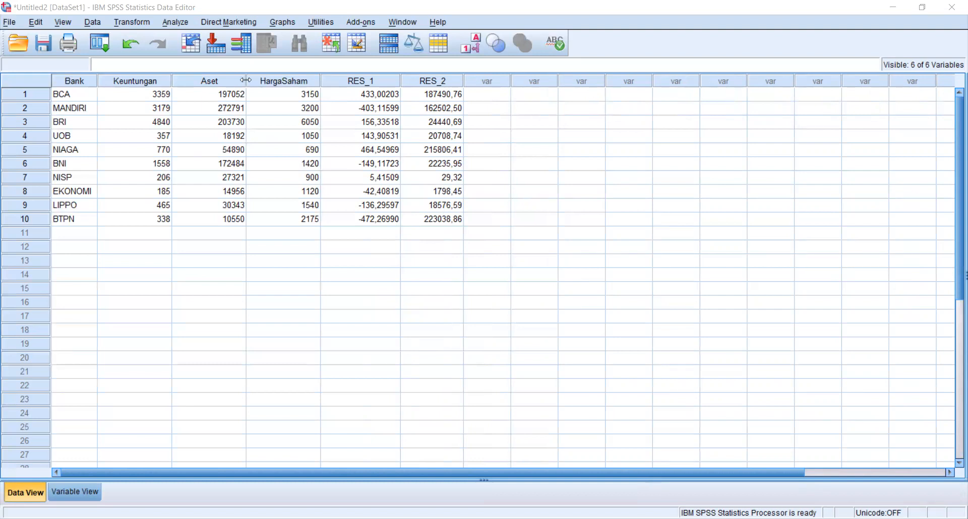
# Start another variable computation with LNRES_2 as the target variable and clear the old numeric expression
pyautogui.click(141, 25)
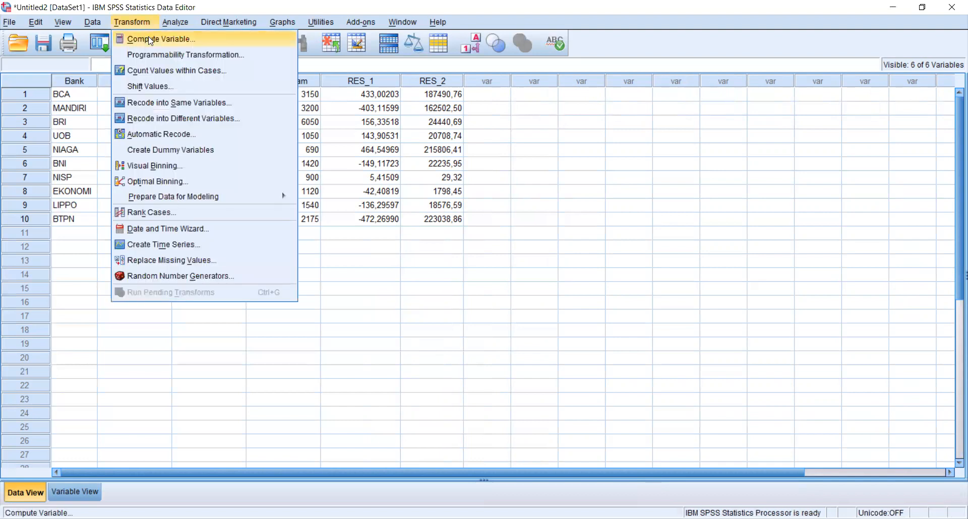
pyautogui.click(149, 39)
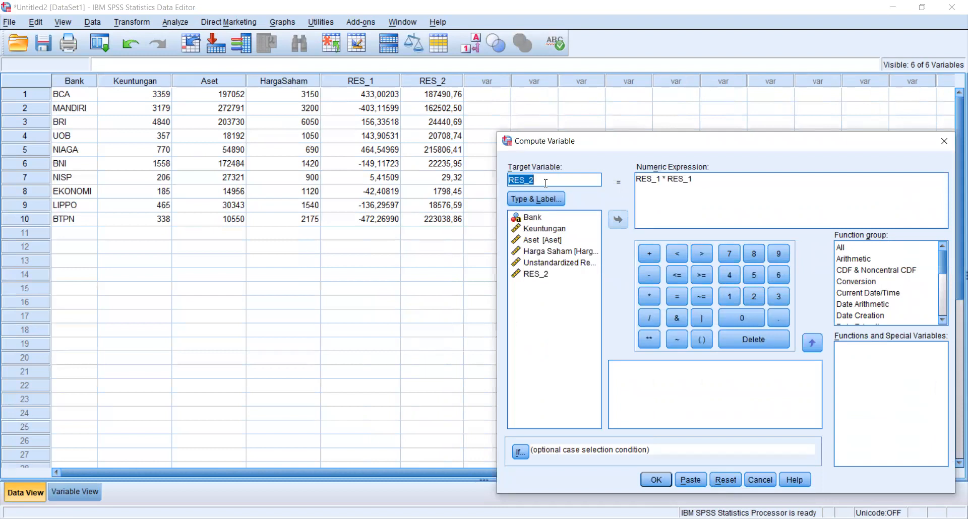
pyautogui.press('BackSpace')
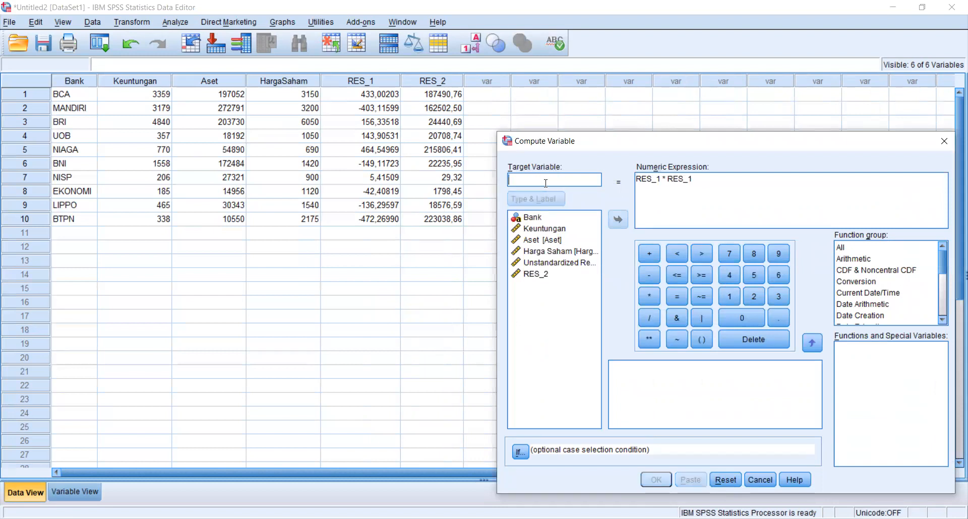
pyautogui.write('LNRES_2')
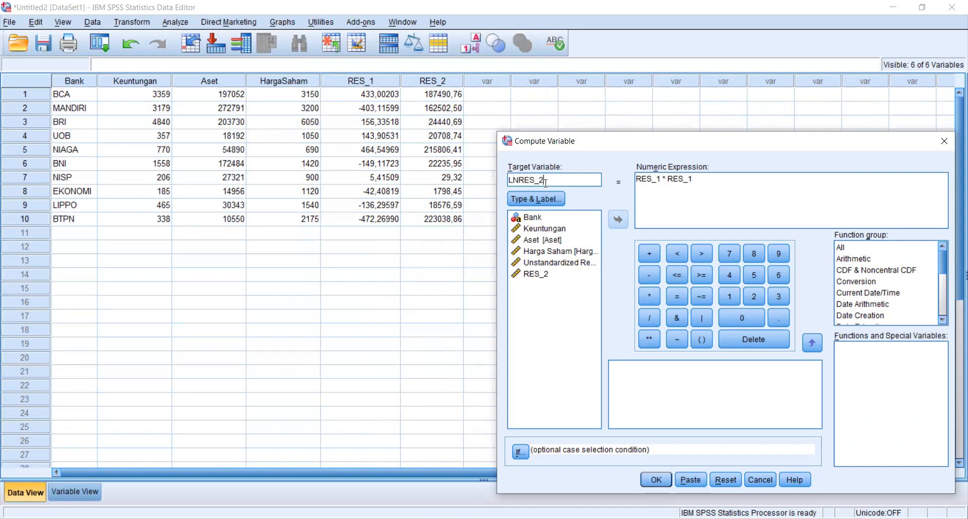
pyautogui.click(697, 182)
pyautogui.press('BackSpace')
pyautogui.press('BackSpace')
pyautogui.press('BackSpace')
pyautogui.press('BackSpace')
pyautogui.press('BackSpace')
pyautogui.press('BackSpace')
pyautogui.press('BackSpace')
pyautogui.press('BackSpace')
pyautogui.press('BackSpace')
pyautogui.press('BackSpace')
pyautogui.press('BackSpace')
pyautogui.press('BackSpace')
pyautogui.press('BackSpace')
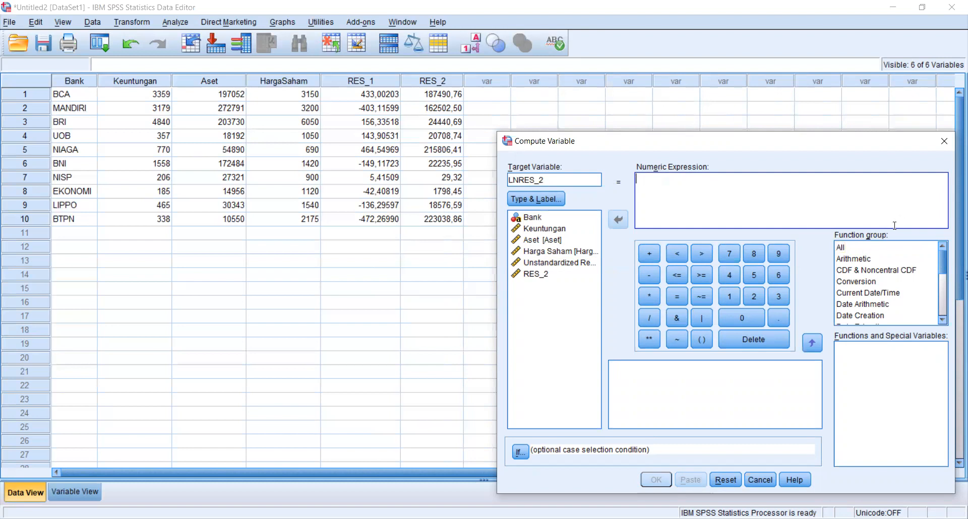
# Find the Ln function among all functions and insert it into the numeric expression for LNRES_2
pyautogui.click(857, 248)
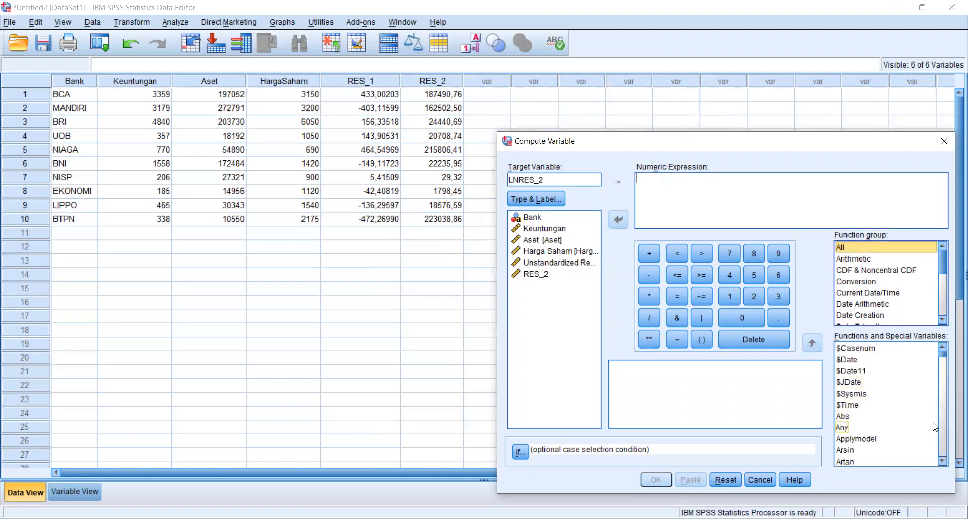
pyautogui.click(942, 435)
pyautogui.click(943, 435)
pyautogui.click(943, 435)
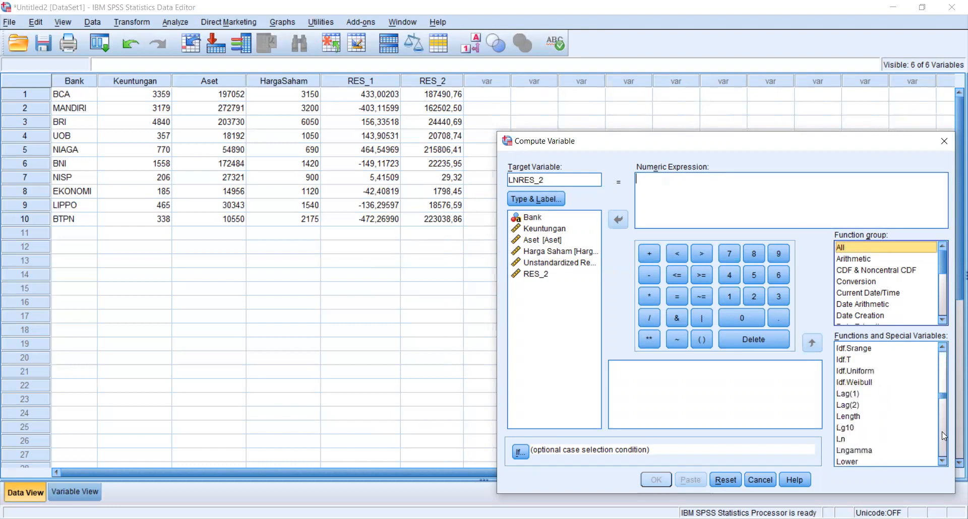
pyautogui.click(883, 440)
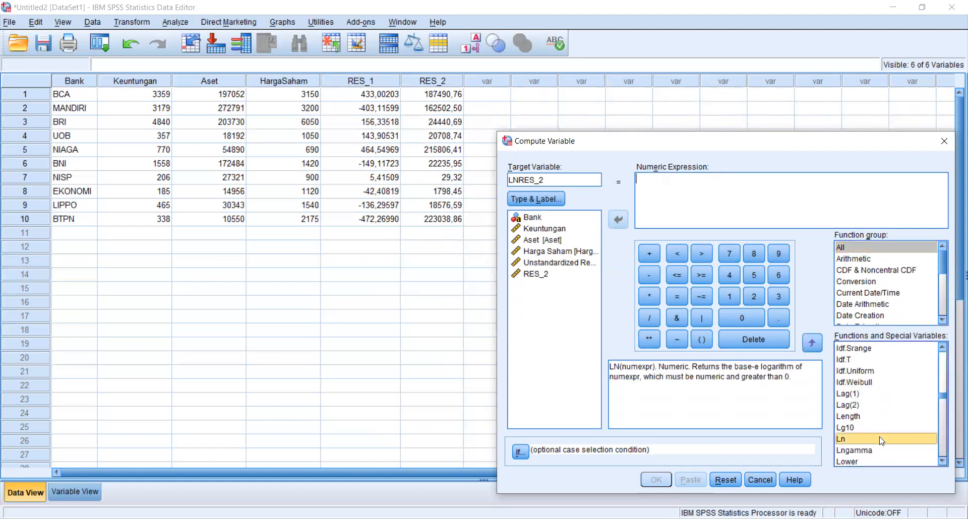
pyautogui.click(810, 338)
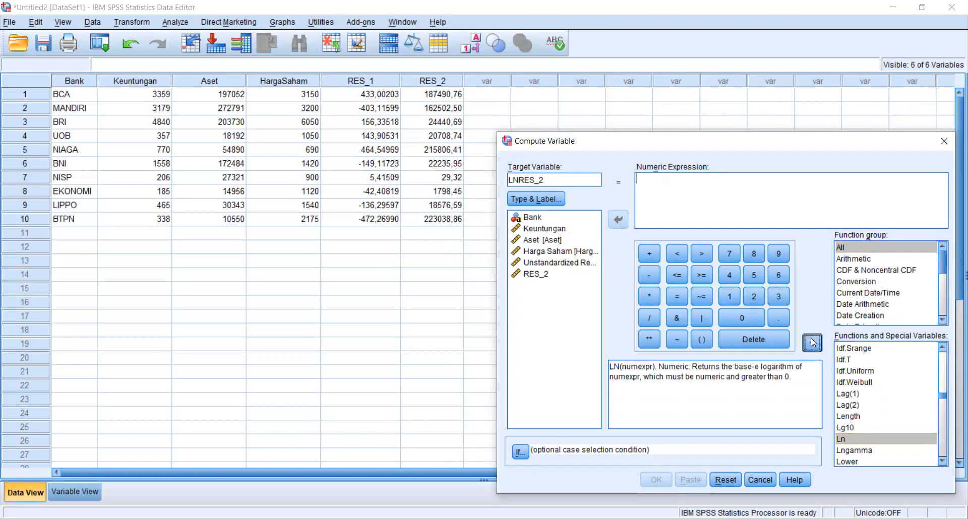
# Complete the numeric expression as LN(RES_2) and compute the LNRES_2 variable
pyautogui.click(534, 276)
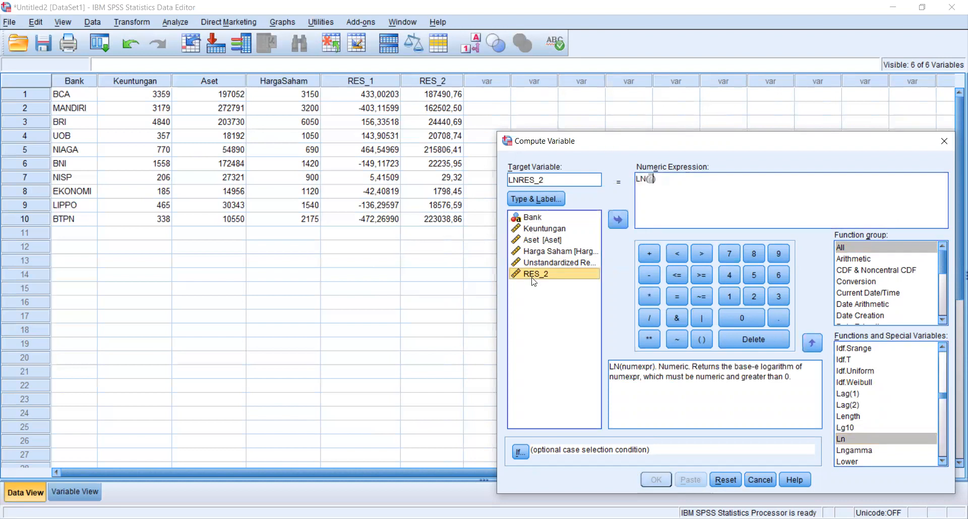
pyautogui.click(617, 219)
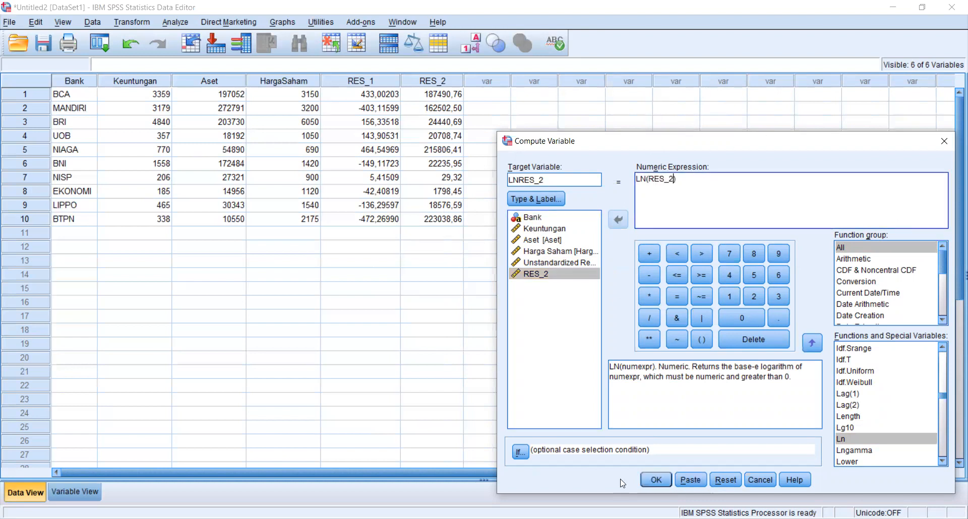
pyautogui.click(662, 483)
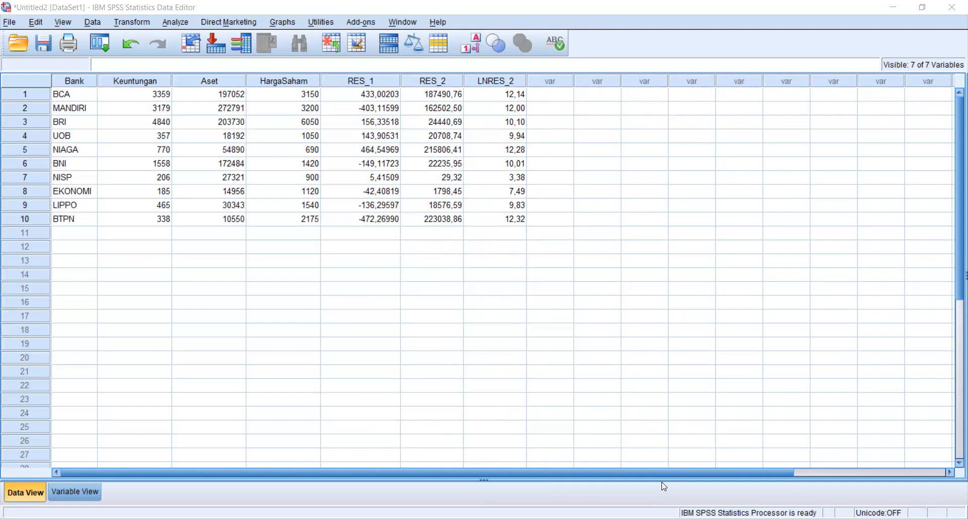
pyautogui.click(617, 120)
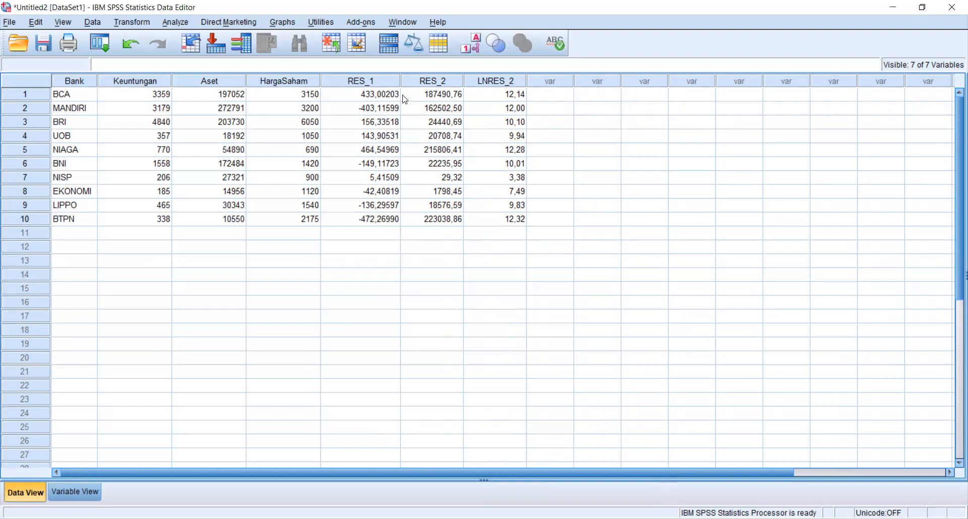
# Set up a linear regression with LNRES_2 replacing Keuntungan as the dependent variable, keeping Aset and Harga Saham as independents
pyautogui.click(166, 23)
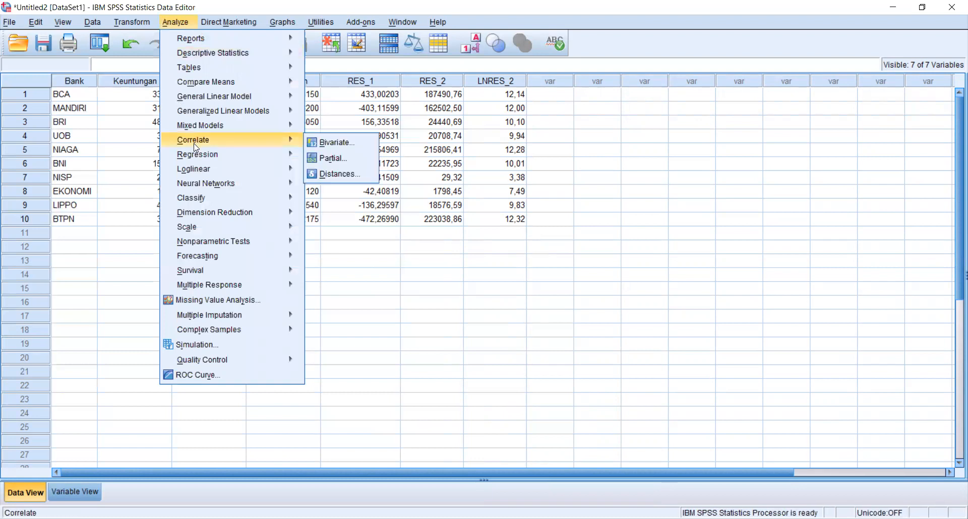
pyautogui.moveTo(199, 157)
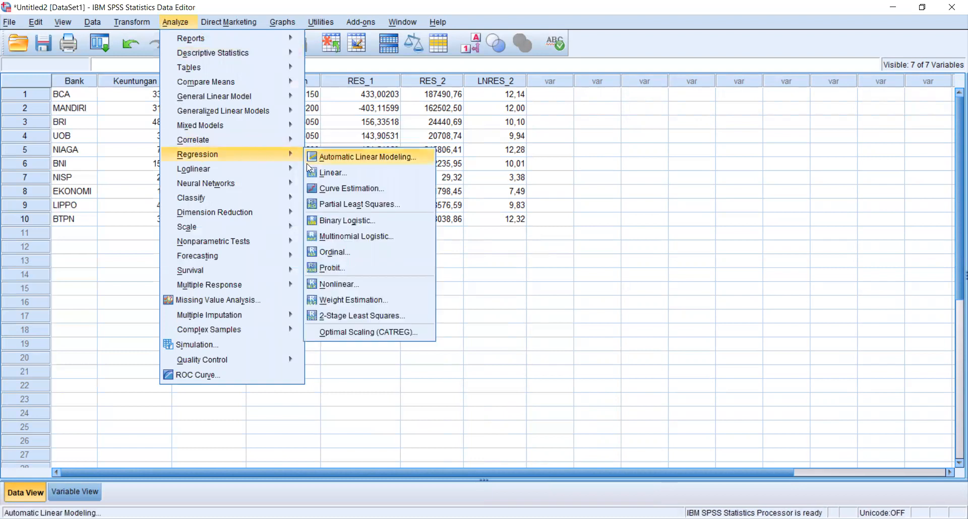
pyautogui.click(315, 177)
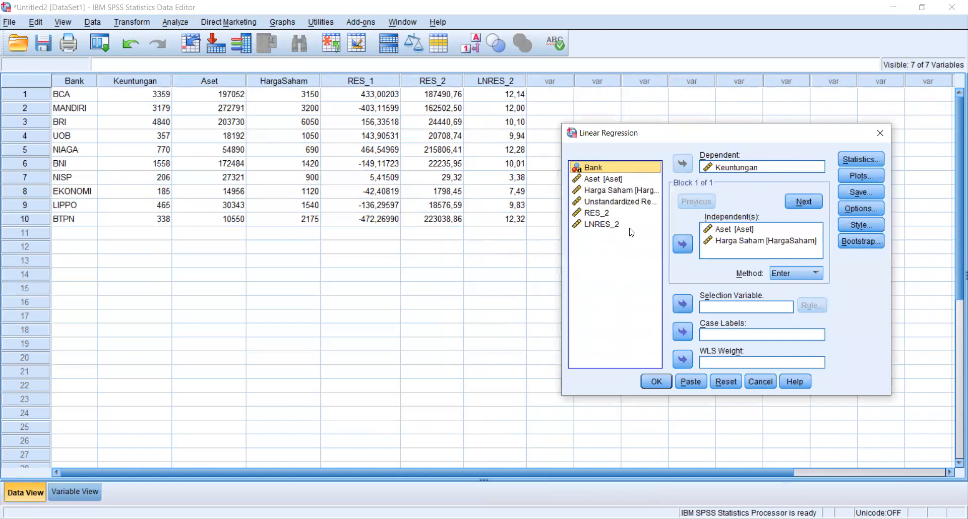
pyautogui.click(725, 167)
pyautogui.click(683, 164)
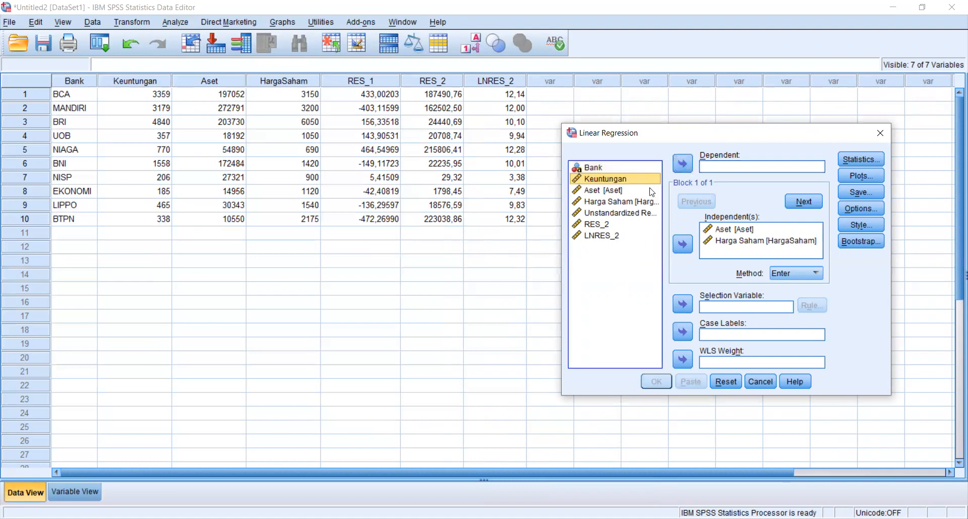
pyautogui.click(615, 239)
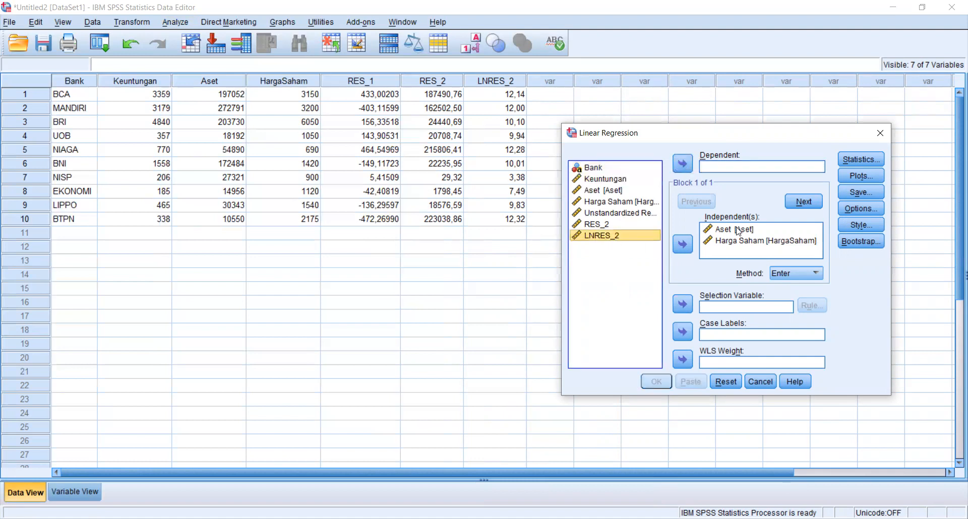
pyautogui.click(686, 165)
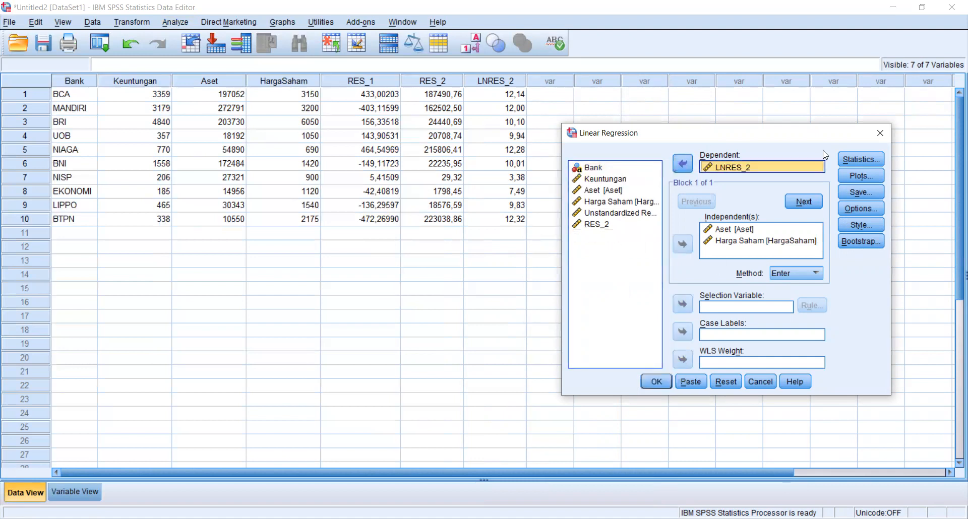
# Keep the regression statistics settings and request a scatterplot with *SRESID on Y and *ZPRED on X
pyautogui.click(842, 159)
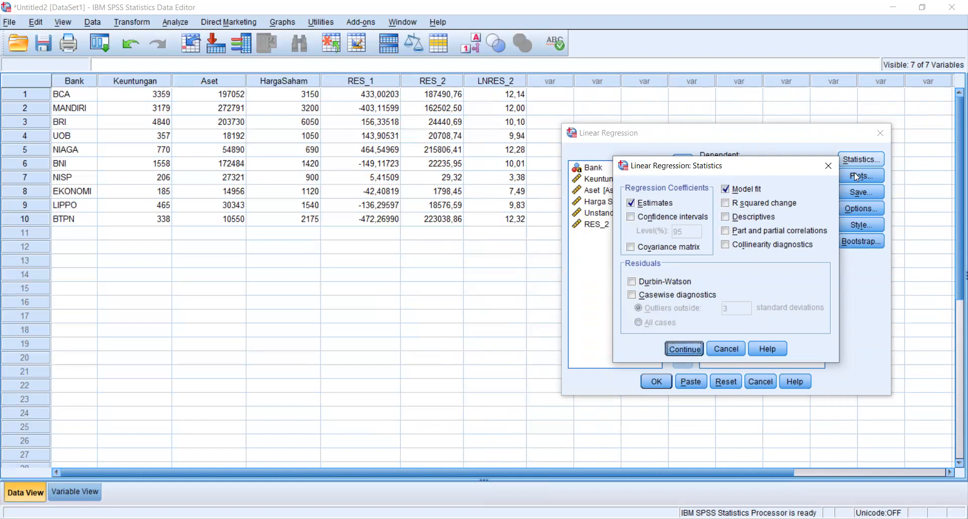
pyautogui.click(696, 348)
pyautogui.click(862, 177)
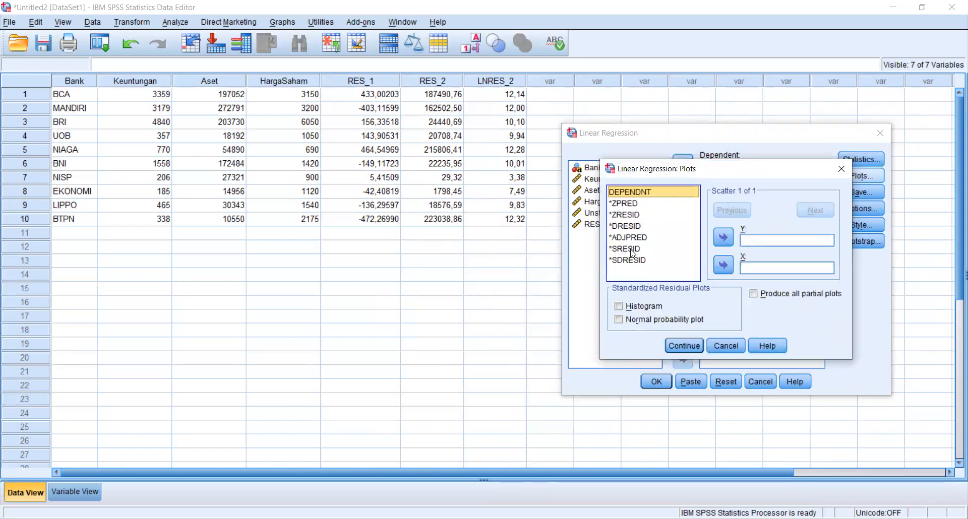
pyautogui.click(631, 249)
pyautogui.click(723, 237)
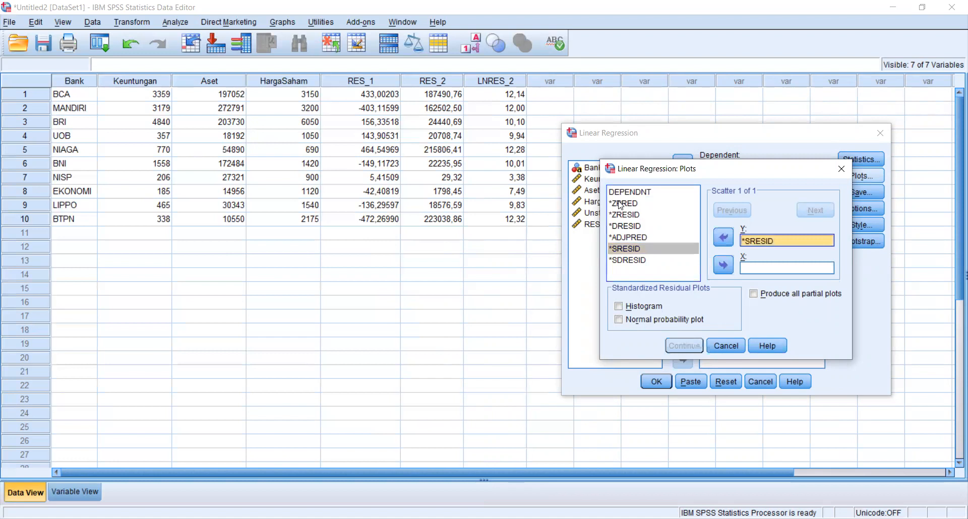
pyautogui.click(620, 203)
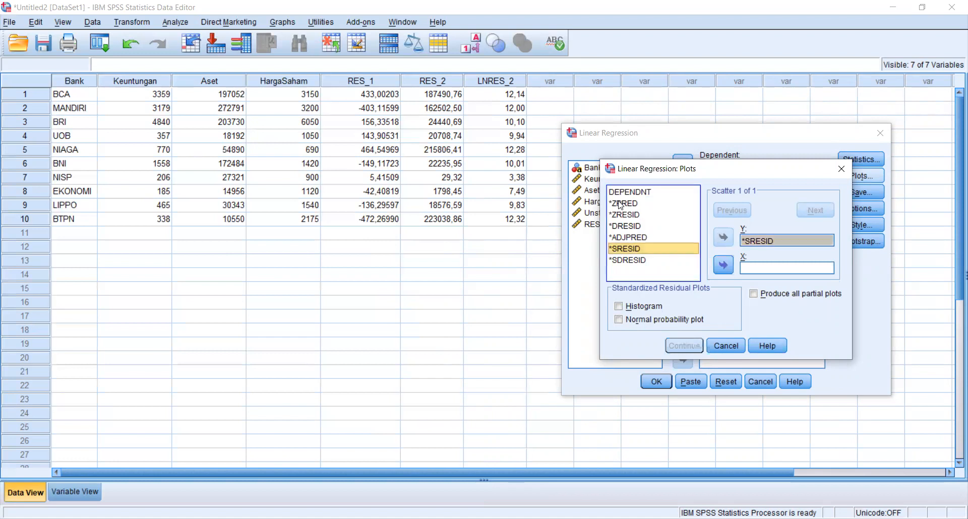
pyautogui.click(723, 266)
pyautogui.click(684, 347)
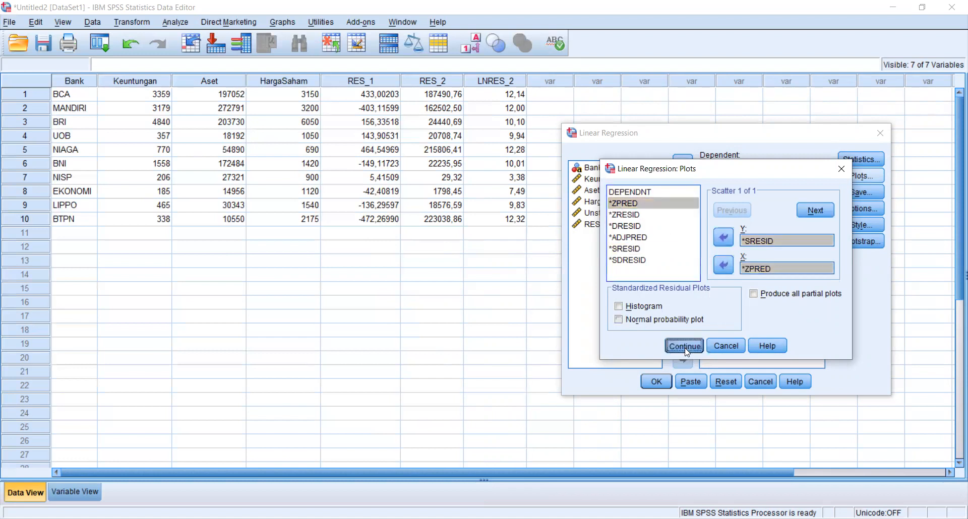
# Turn off saving the unstandardized residuals, keep the covariance matrix included, and run the regression
pyautogui.click(866, 195)
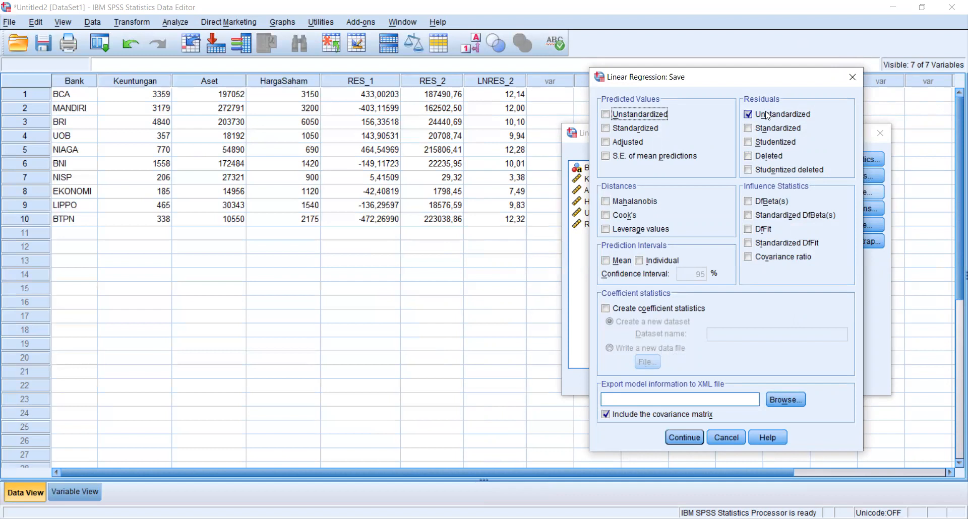
pyautogui.click(776, 119)
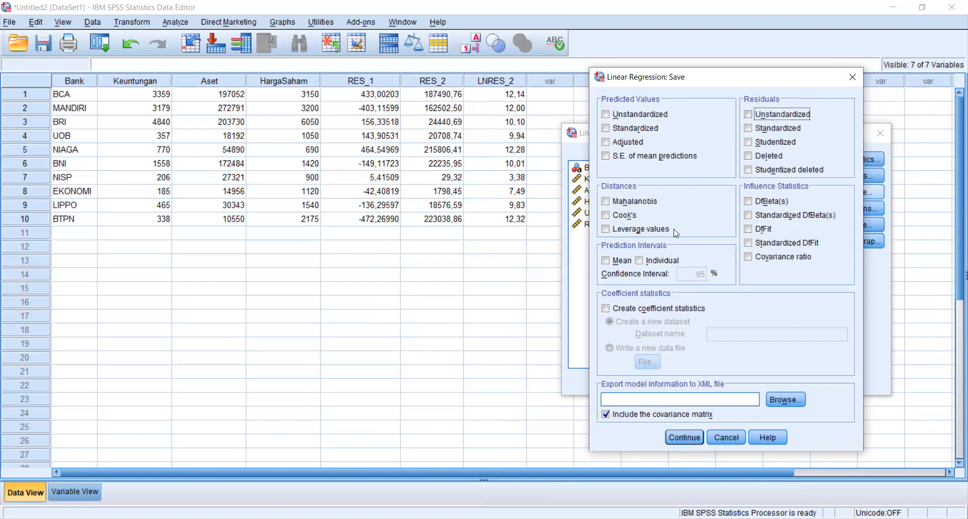
pyautogui.click(621, 417)
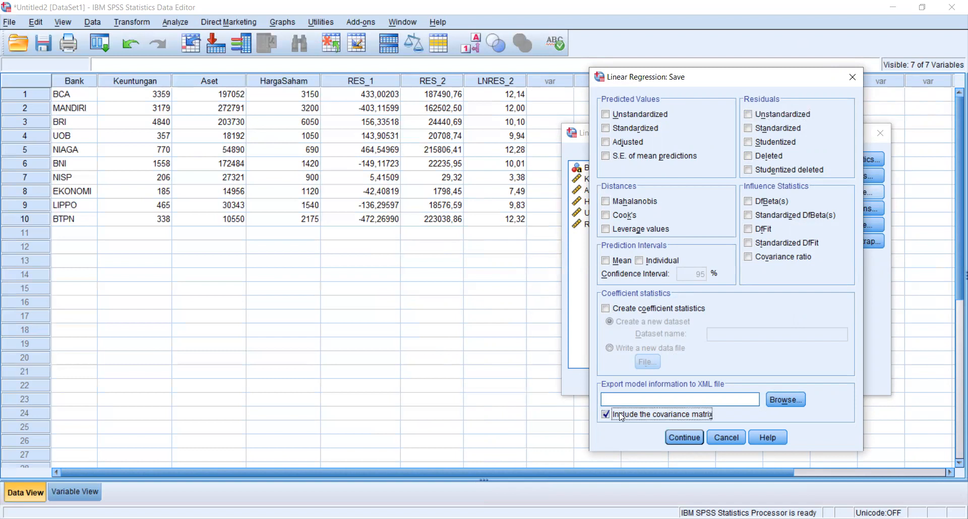
pyautogui.click(684, 438)
pyautogui.click(656, 383)
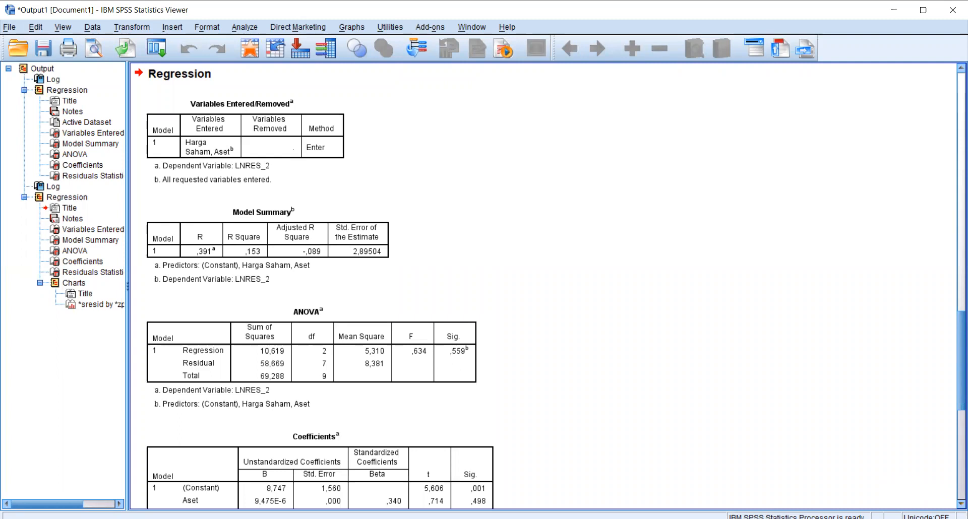
# Examine the significance values of Aset and Harga Saham in the Coefficients table for LNRES_2
pyautogui.scroll(-5, 550, 286)
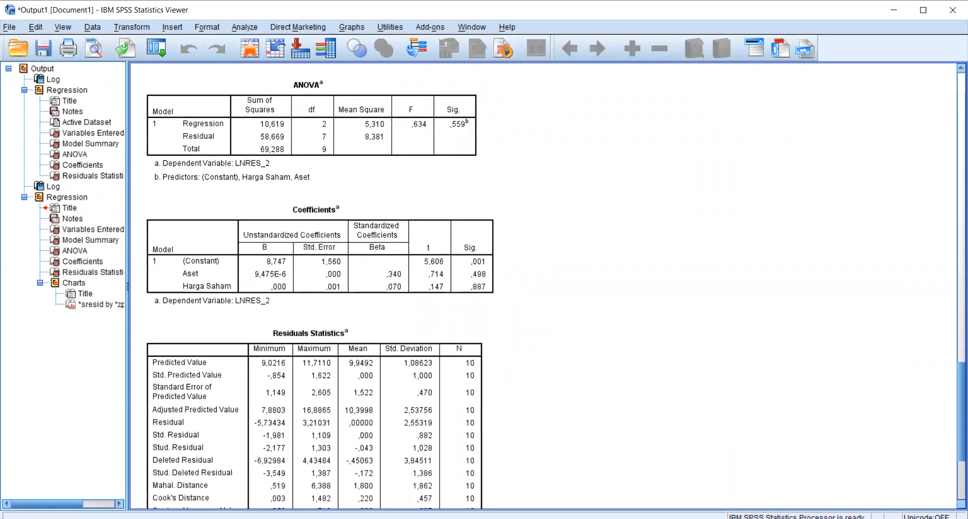
pyautogui.scroll(-1, 888, 453)
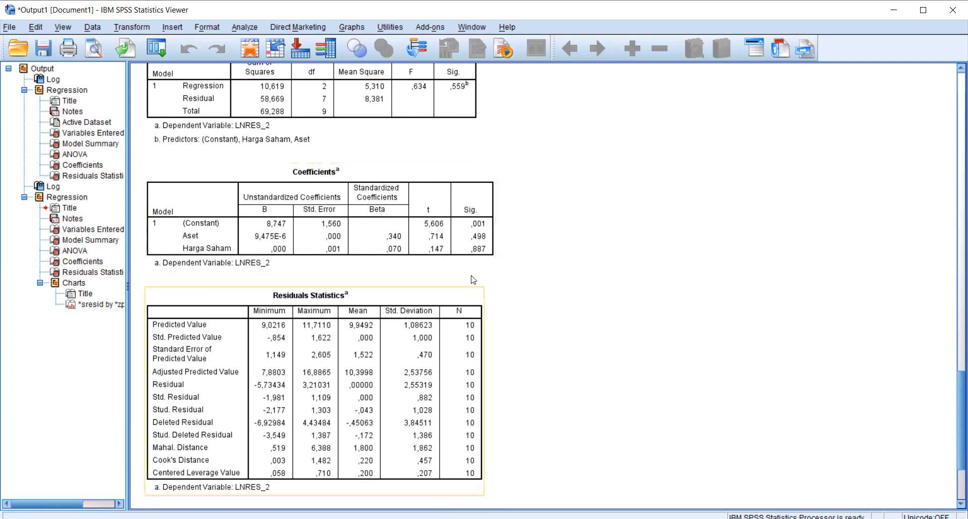
pyautogui.click(501, 247)
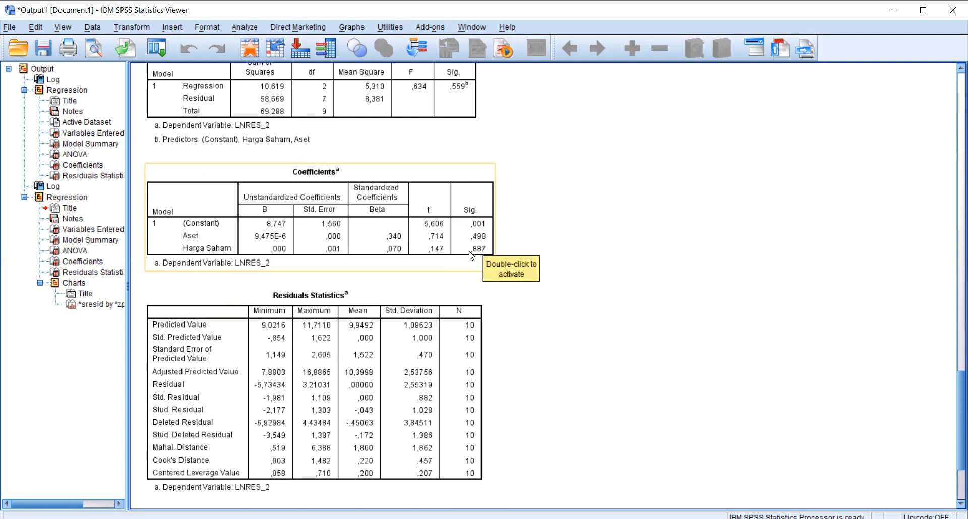
pyautogui.click(534, 221)
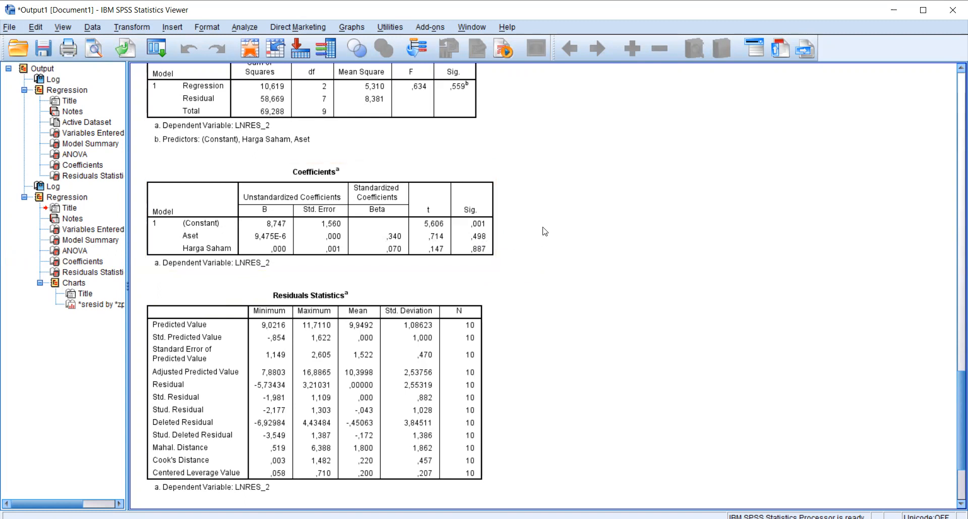
pyautogui.click(486, 235)
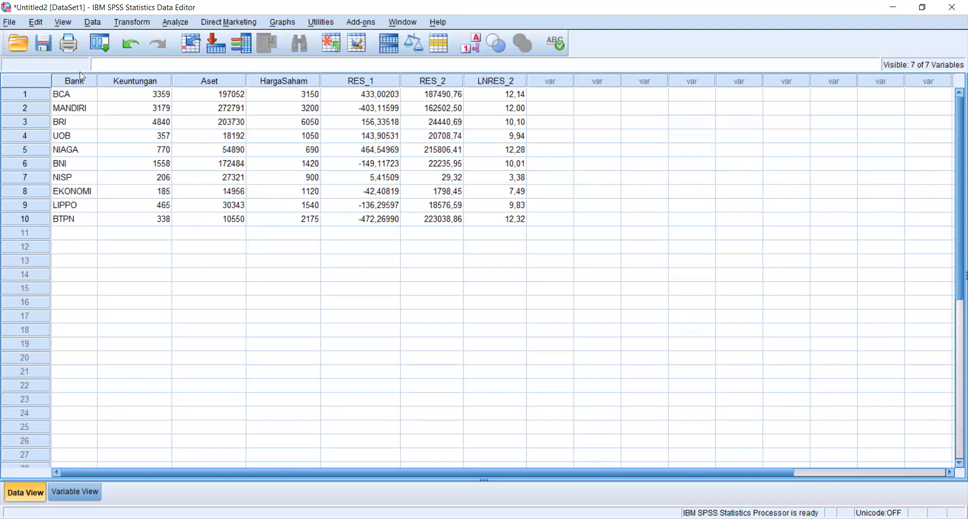
# Open the Excel file Data Sekunder (1).xlsx from Downloads as a new dataset, reading variable names from the first row of Sheet1
pyautogui.click(9, 22)
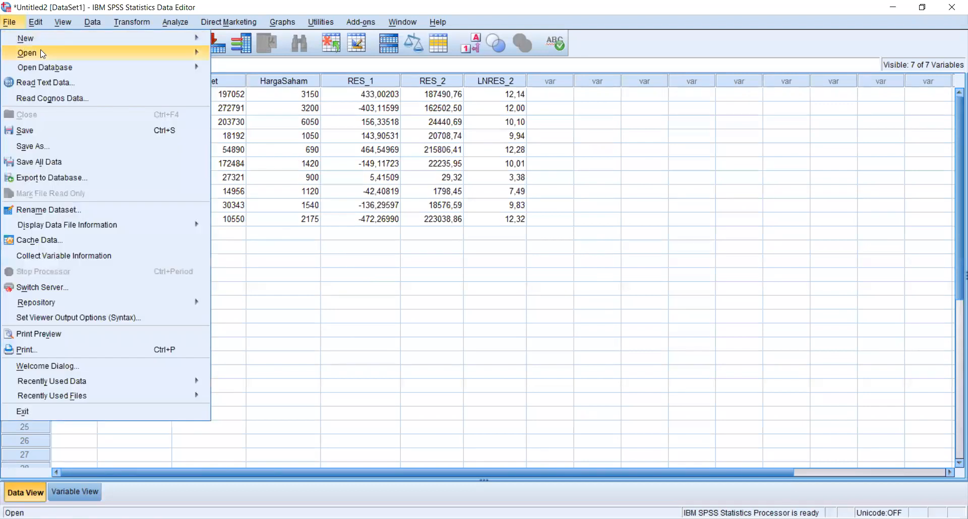
pyautogui.moveTo(103, 53)
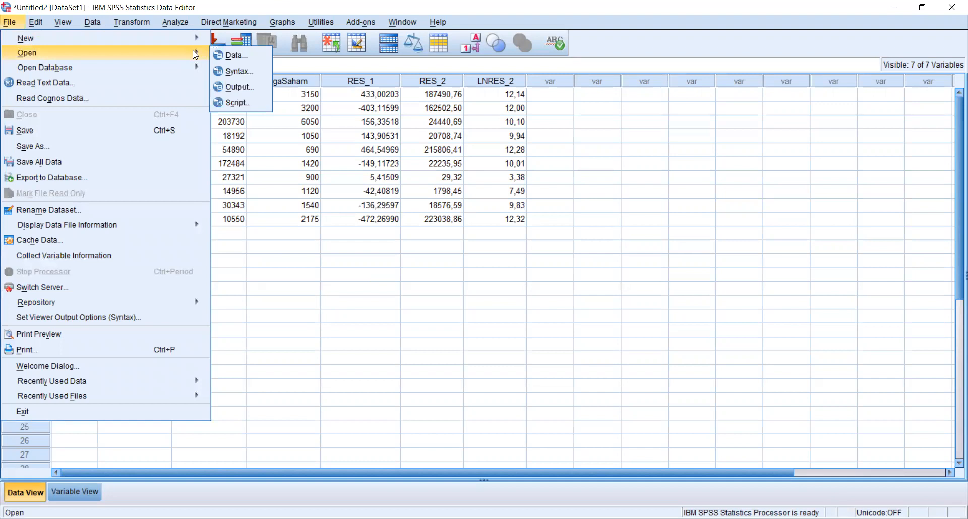
pyautogui.click(225, 57)
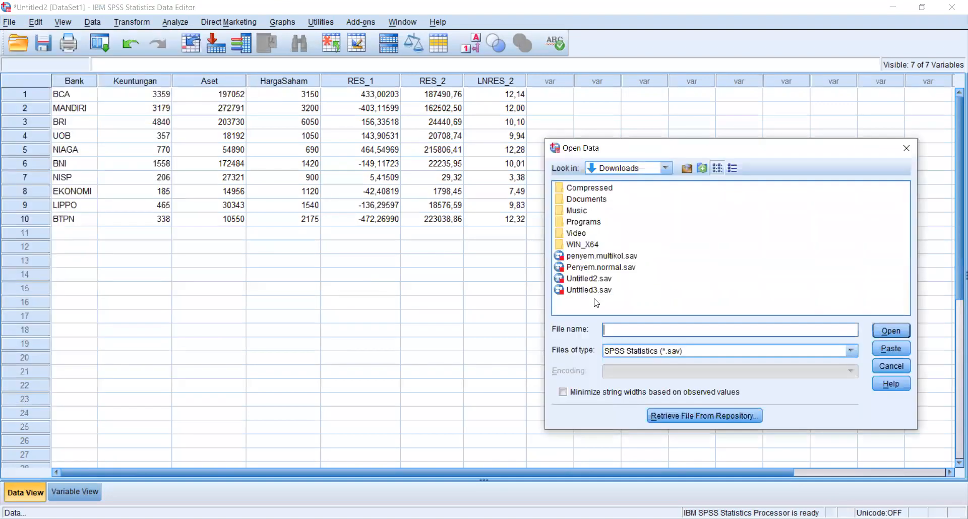
pyautogui.click(630, 349)
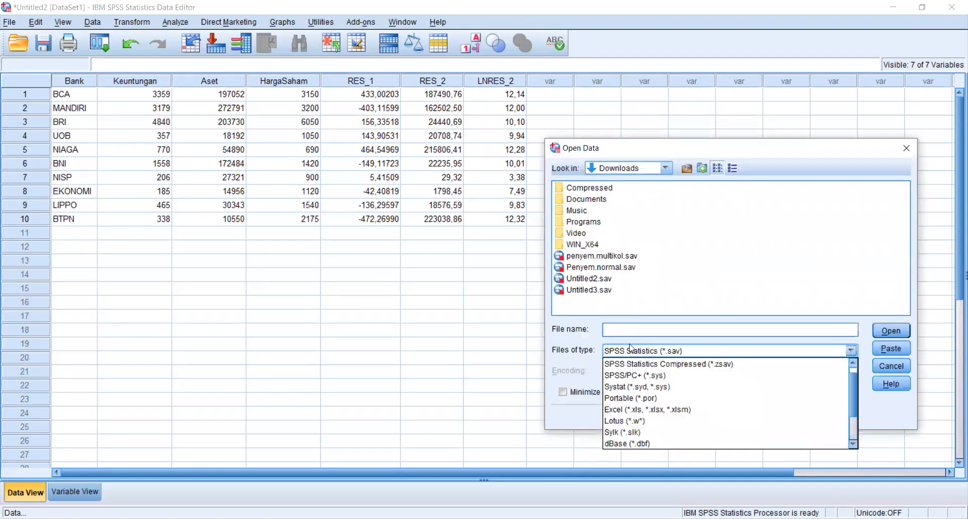
pyautogui.click(639, 410)
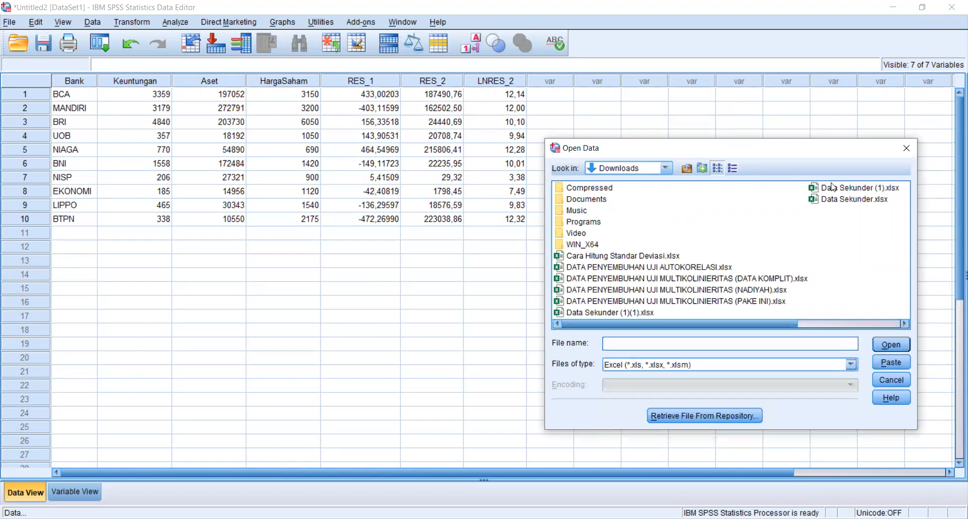
pyautogui.click(852, 188)
pyautogui.click(888, 346)
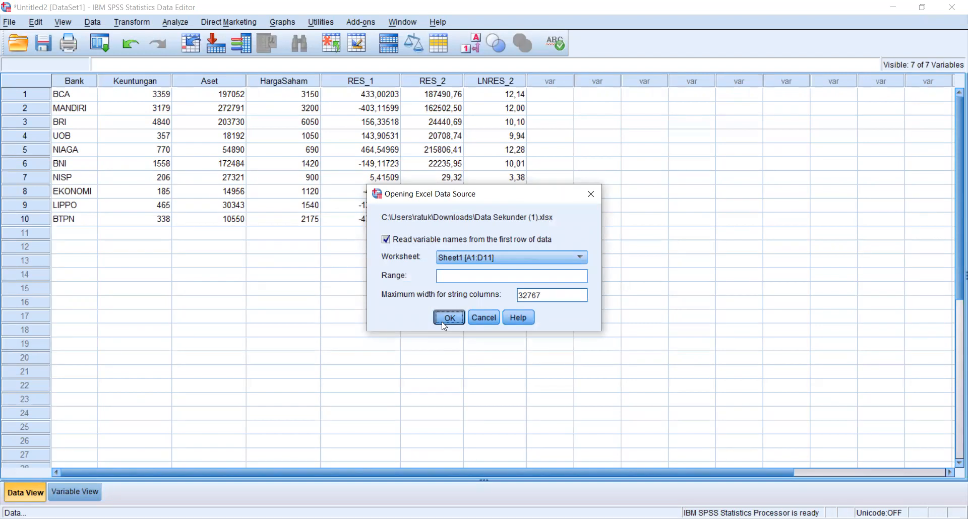
pyautogui.click(443, 323)
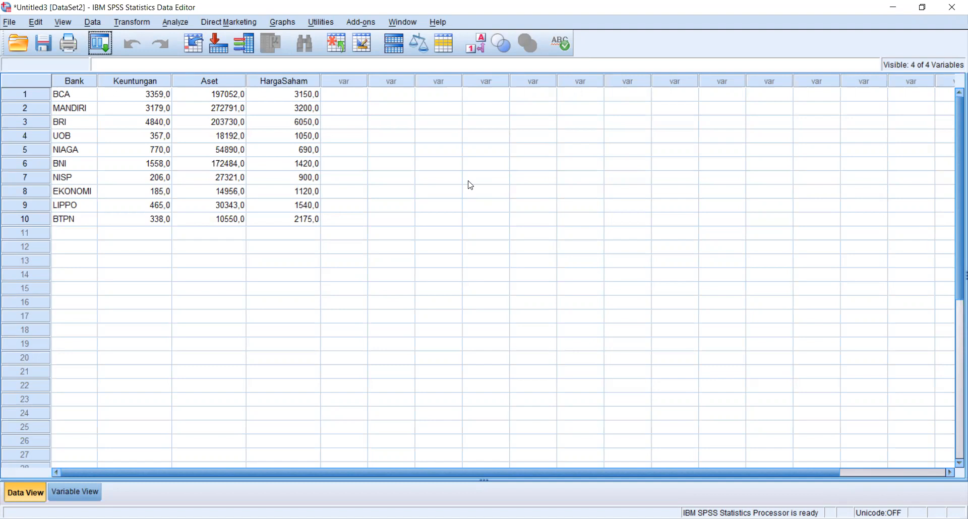
# Set the decimals of Keuntungan, Aset and HargaSaham to 0 and return to the data
pyautogui.click(89, 493)
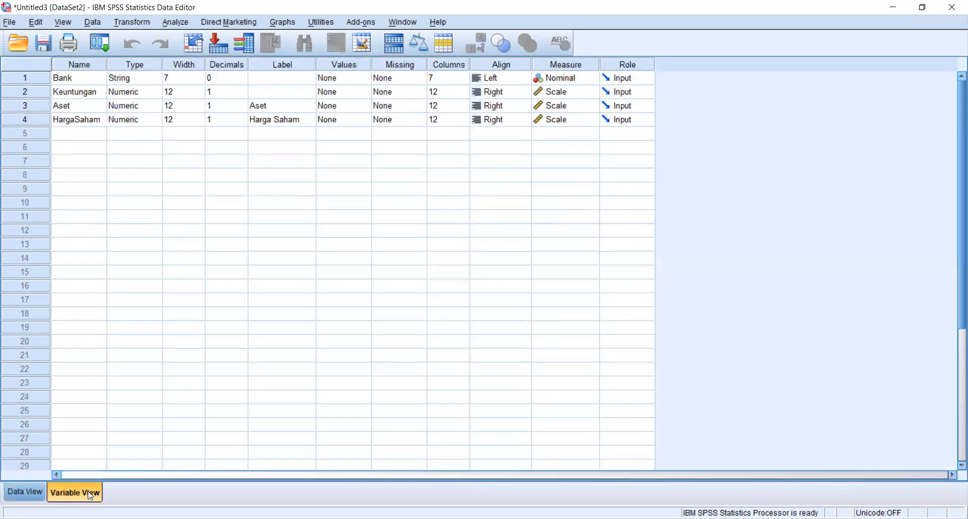
pyautogui.click(236, 94)
pyautogui.click(242, 94)
pyautogui.click(237, 105)
pyautogui.click(241, 108)
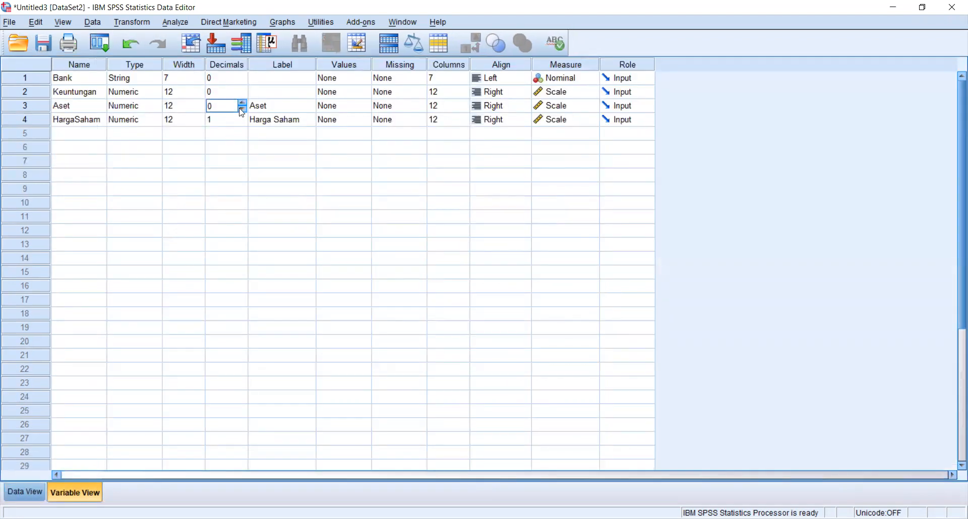
pyautogui.click(237, 120)
pyautogui.click(240, 122)
pyautogui.click(15, 492)
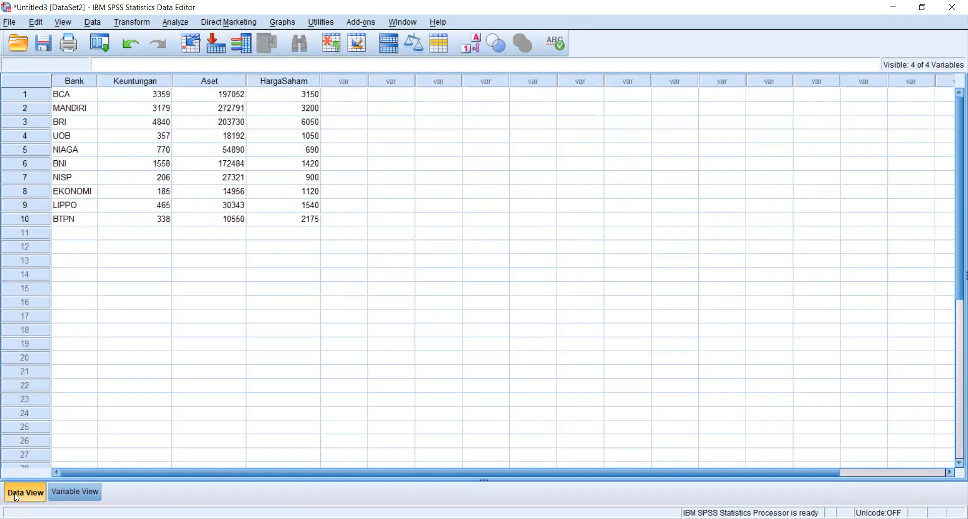
# Set up a linear regression with Keuntungan as the dependent variable and Aset and Harga Saham as independents, using the Enter method
pyautogui.click(179, 21)
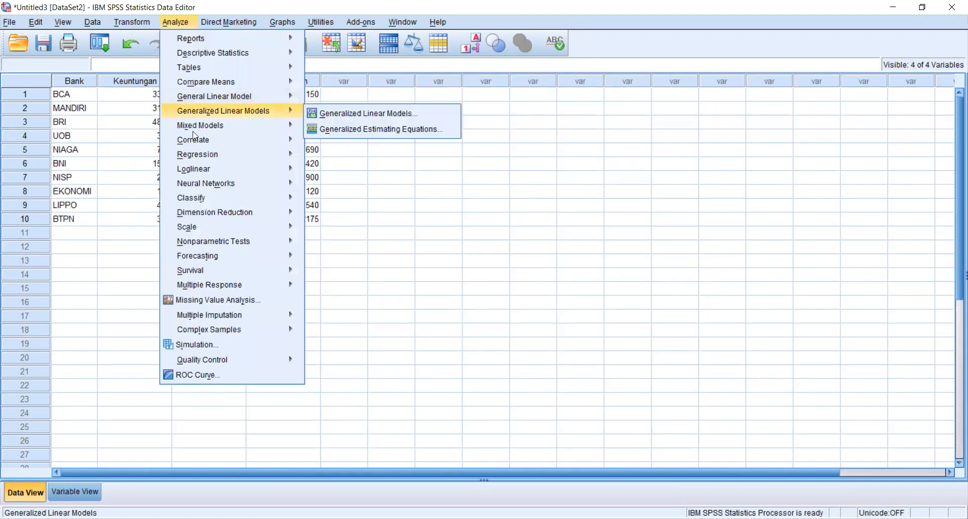
pyautogui.moveTo(198, 159)
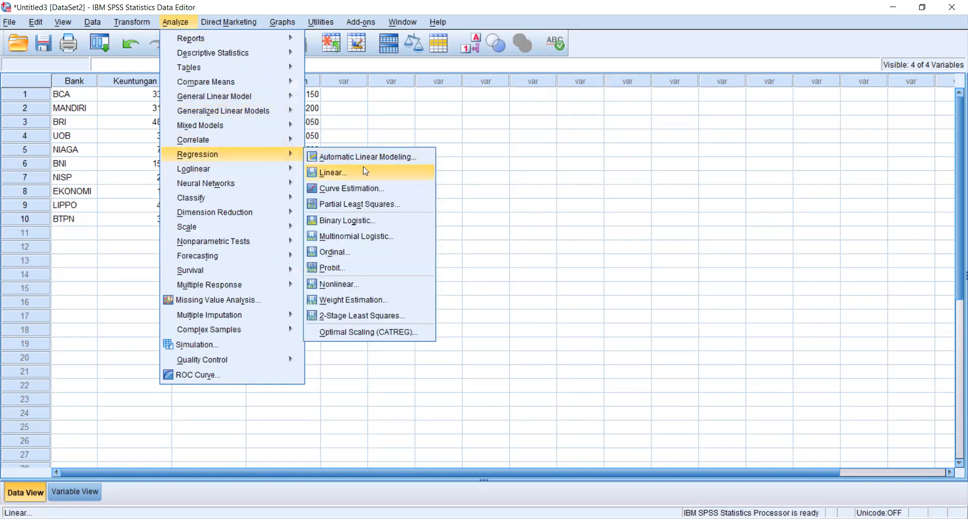
pyautogui.click(364, 171)
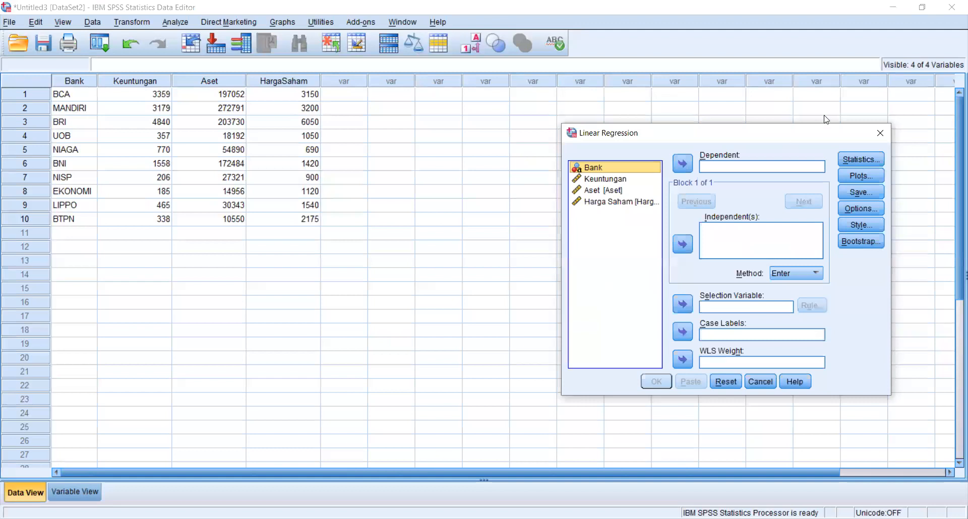
pyautogui.click(647, 180)
pyautogui.click(682, 165)
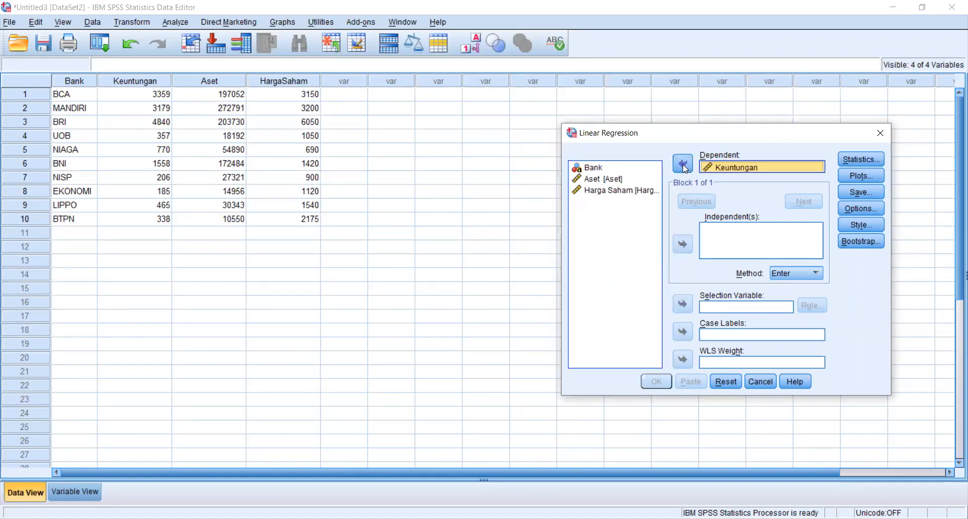
pyautogui.click(612, 181)
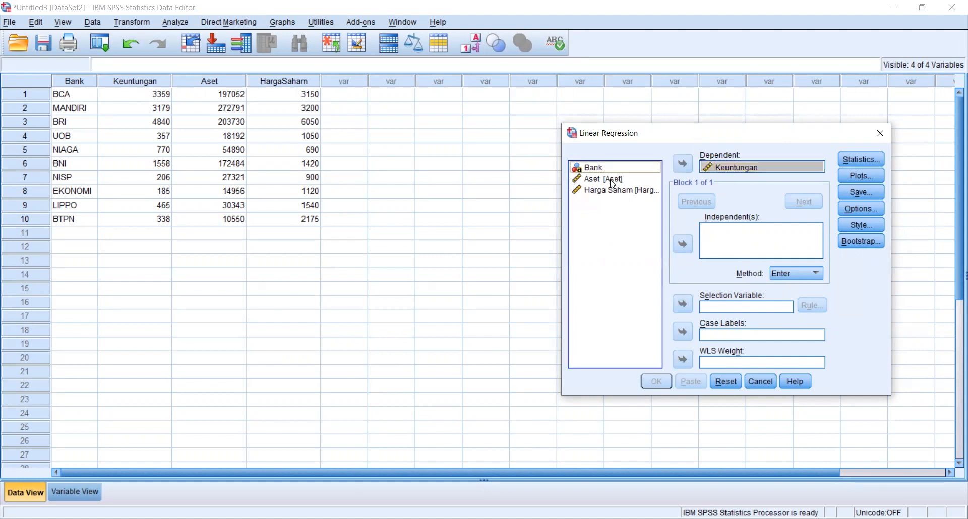
pyautogui.hotkey('shift', 'Down')
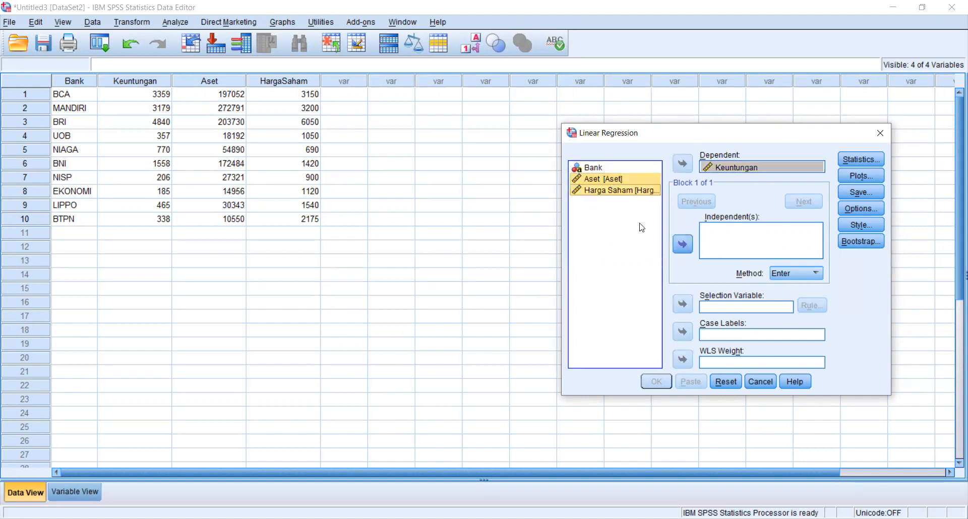
pyautogui.click(687, 244)
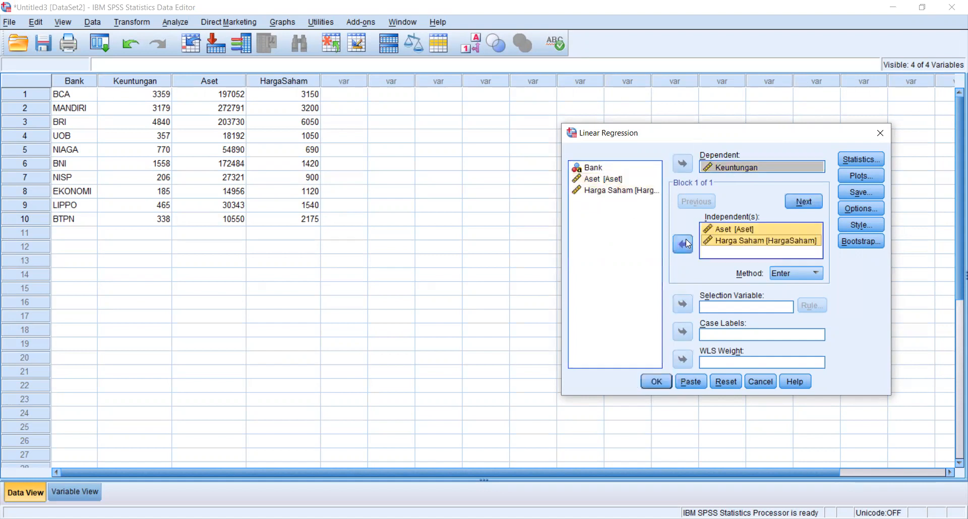
# Include unstandardized residuals among the saved variables and run the Keuntungan regression
pyautogui.click(845, 195)
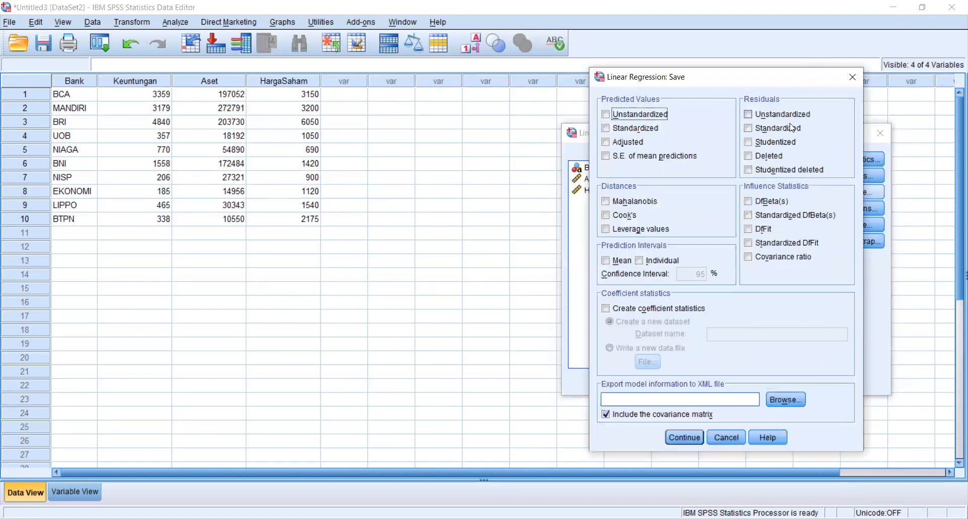
pyautogui.click(749, 114)
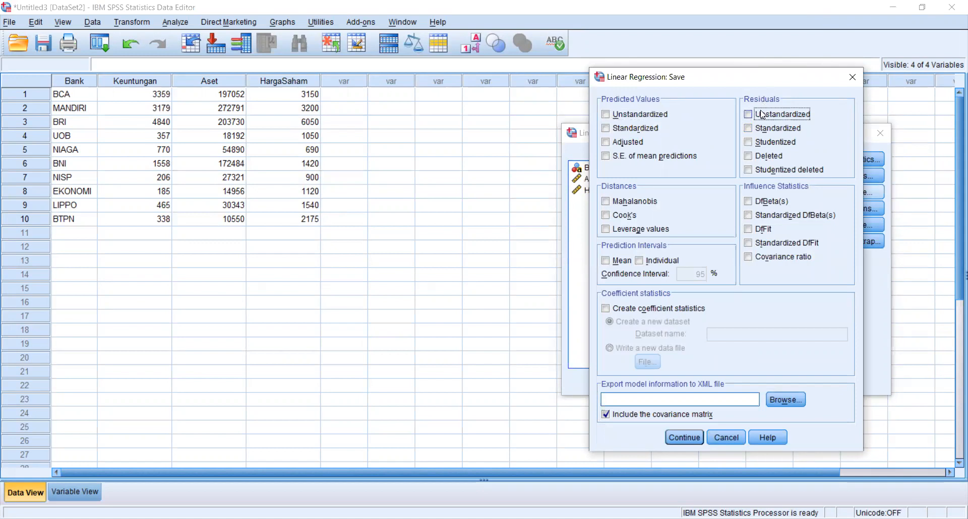
pyautogui.click(682, 437)
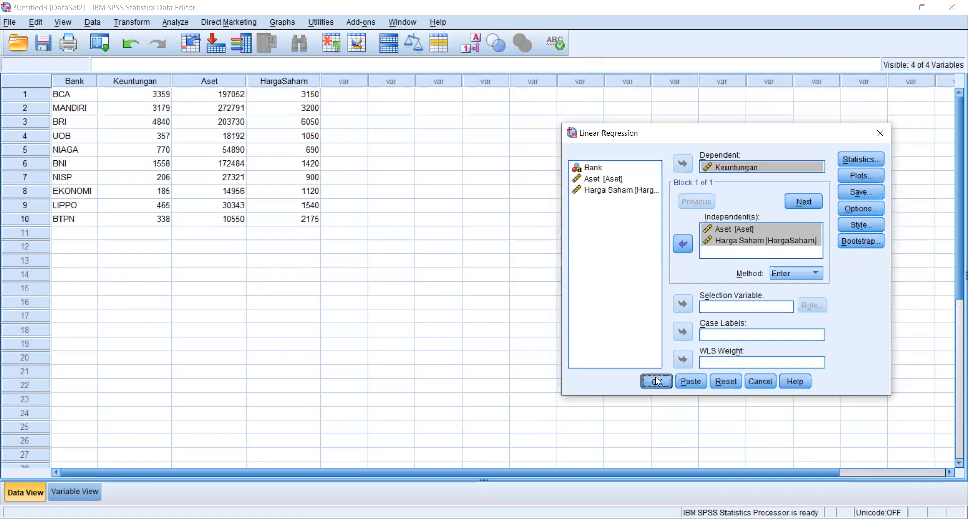
pyautogui.click(657, 381)
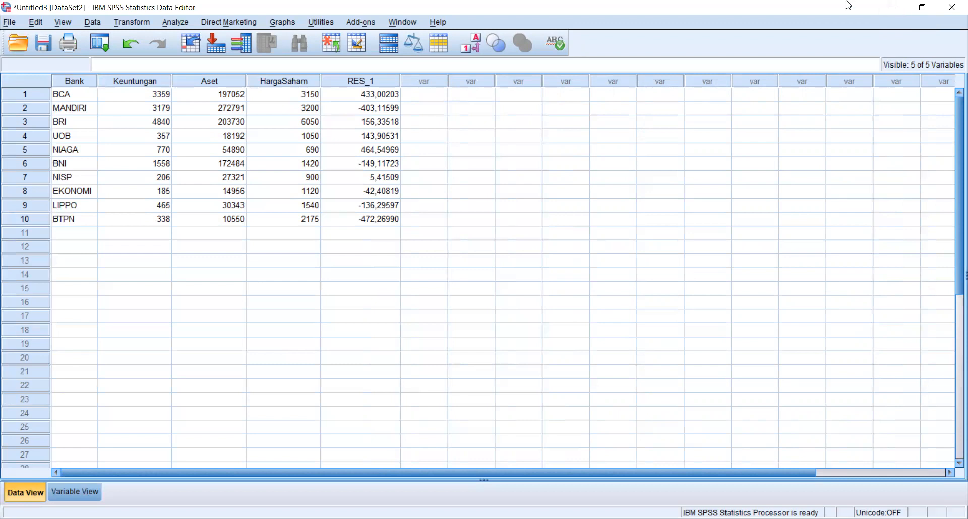
# Compute a new variable ABS_RES1 as the absolute value of the unstandardized residuals, ABS(RES_1)
pyautogui.click(141, 21)
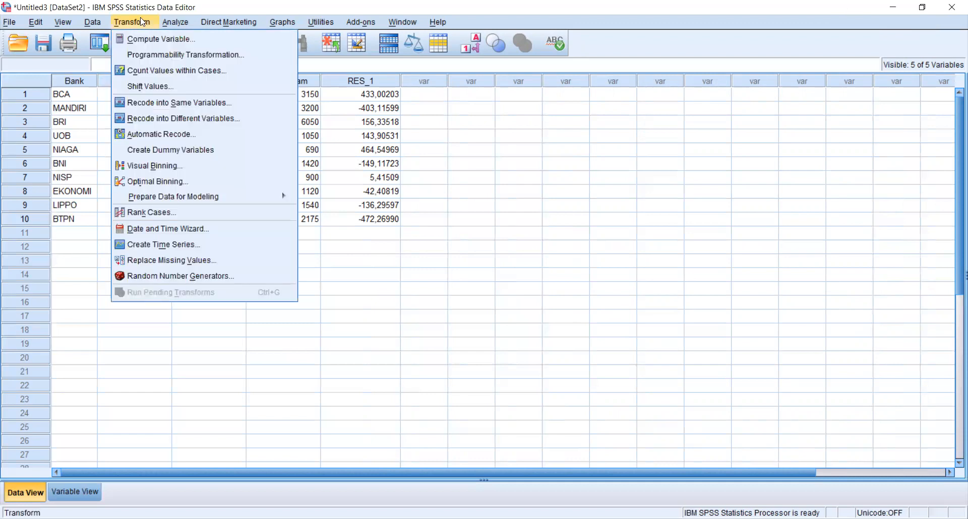
pyautogui.click(153, 42)
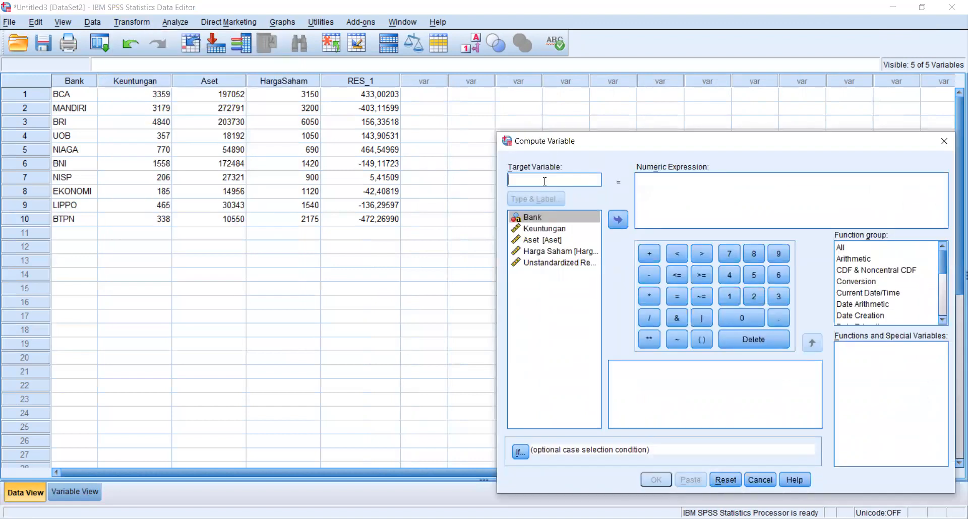
pyautogui.write('A')
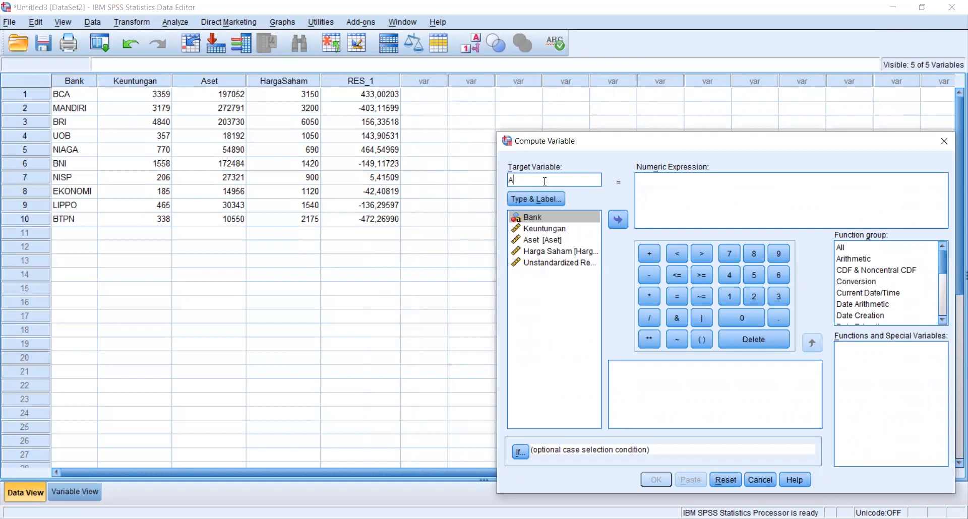
pyautogui.write('BS_RES1')
pyautogui.click(852, 250)
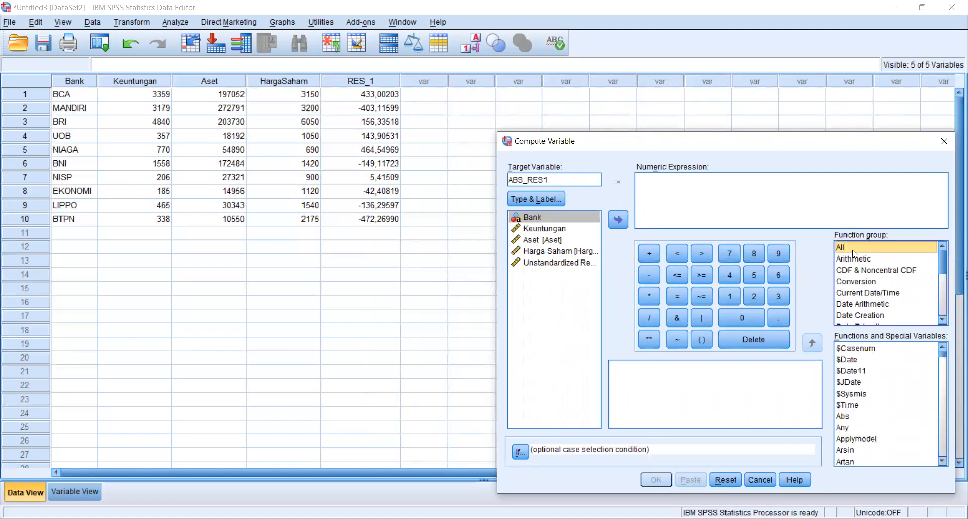
pyautogui.click(849, 417)
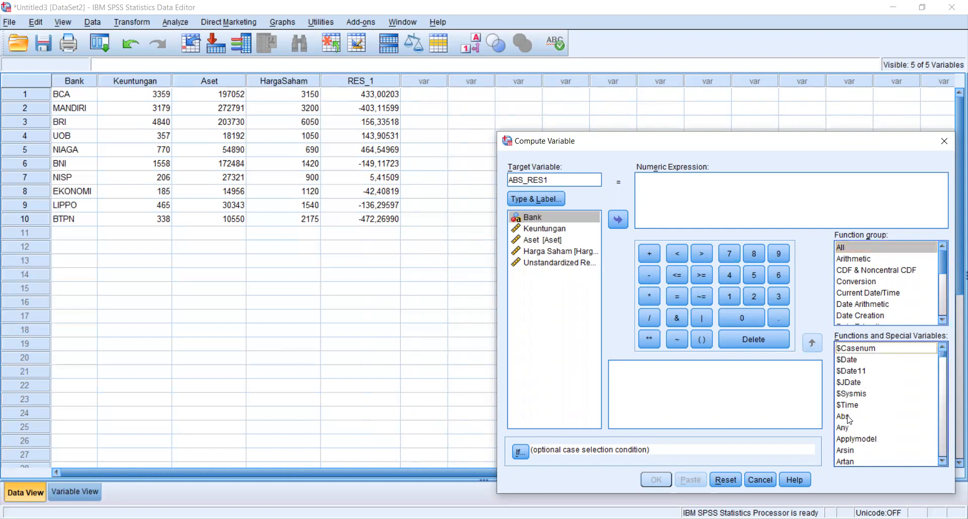
pyautogui.click(812, 343)
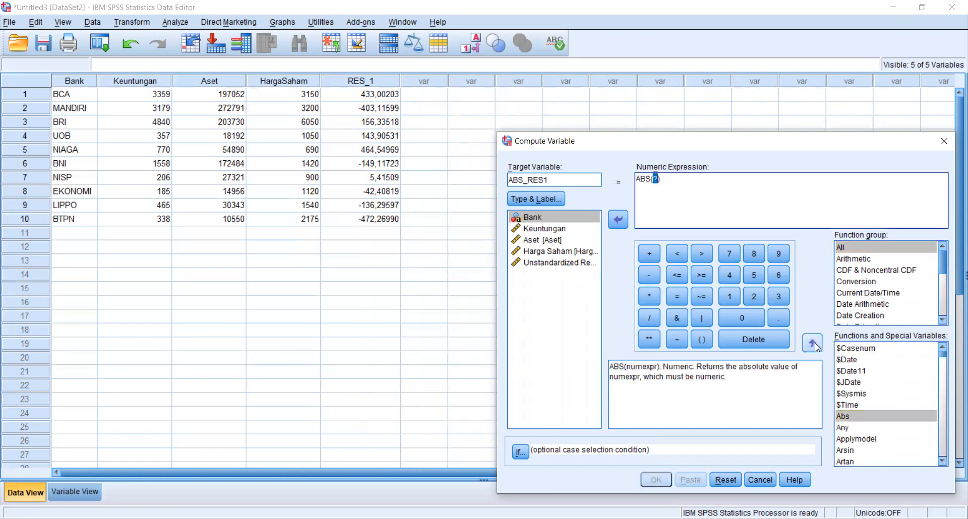
pyautogui.click(572, 266)
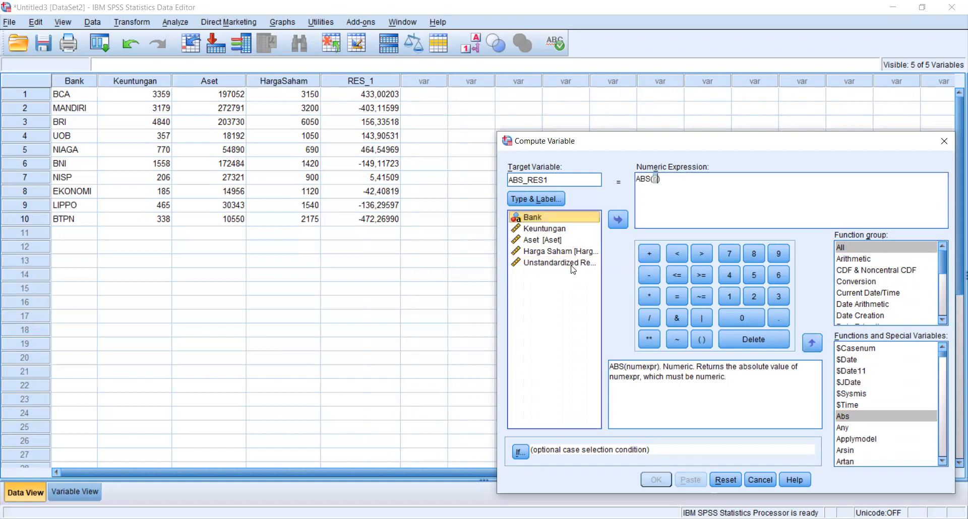
pyautogui.click(617, 220)
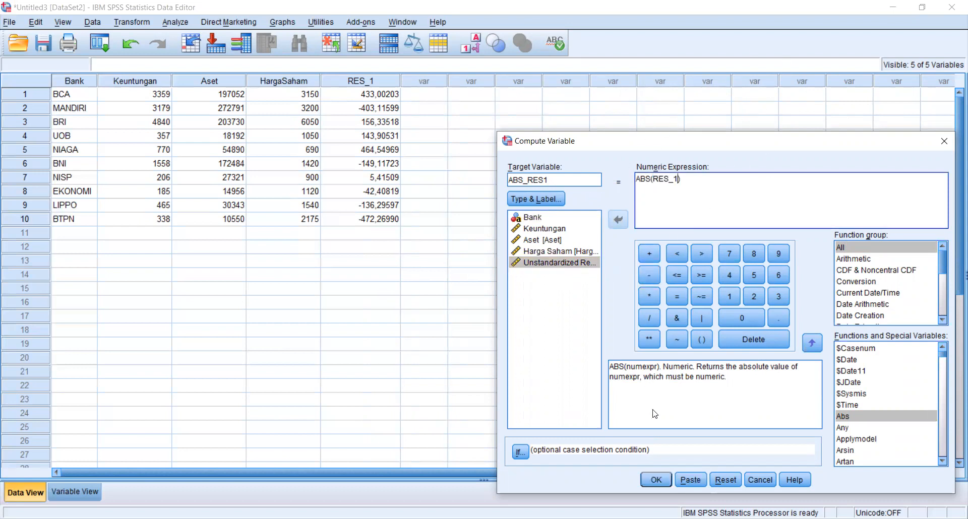
pyautogui.click(665, 478)
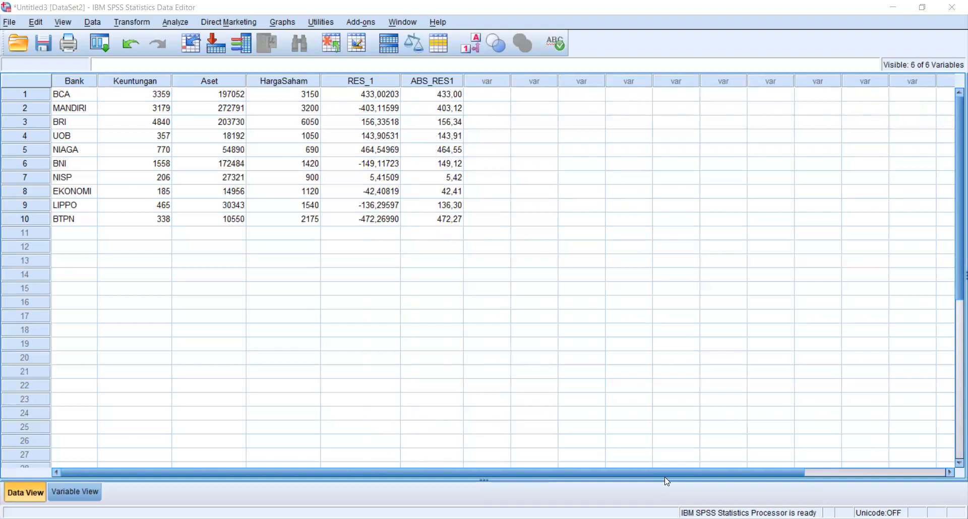
# Replace Keuntungan with ABS_RES1 as the dependent variable of the linear regression, keeping Aset and Harga Saham as independents
pyautogui.click(175, 22)
pyautogui.moveTo(286, 157)
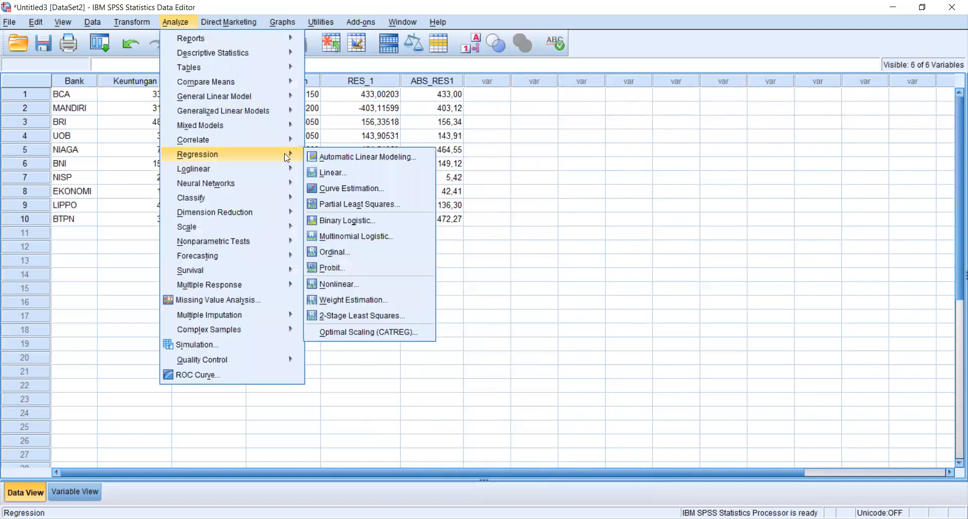
pyautogui.click(325, 173)
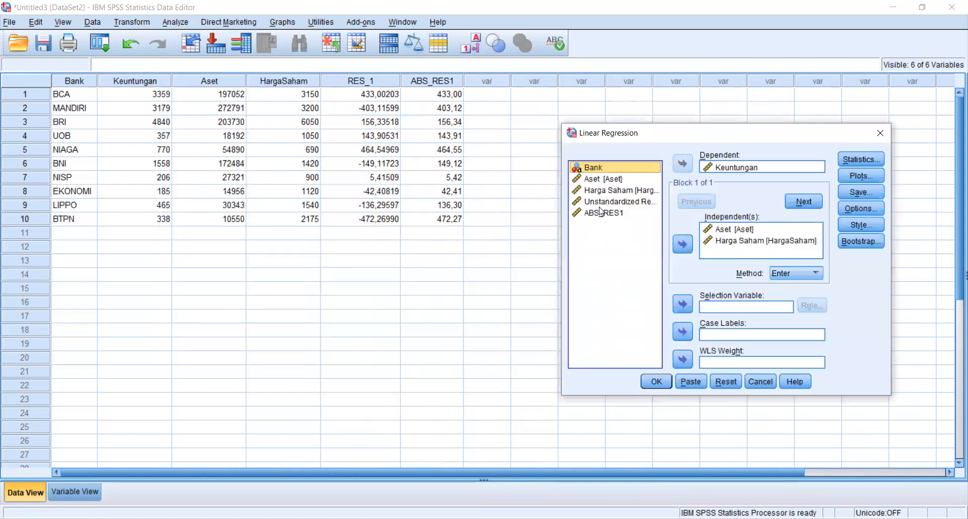
pyautogui.click(713, 168)
pyautogui.click(641, 217)
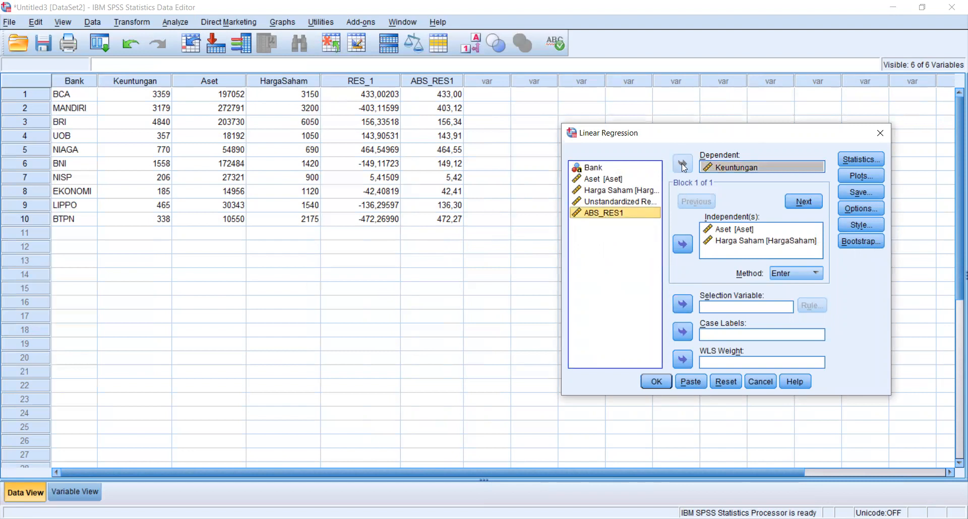
pyautogui.click(703, 167)
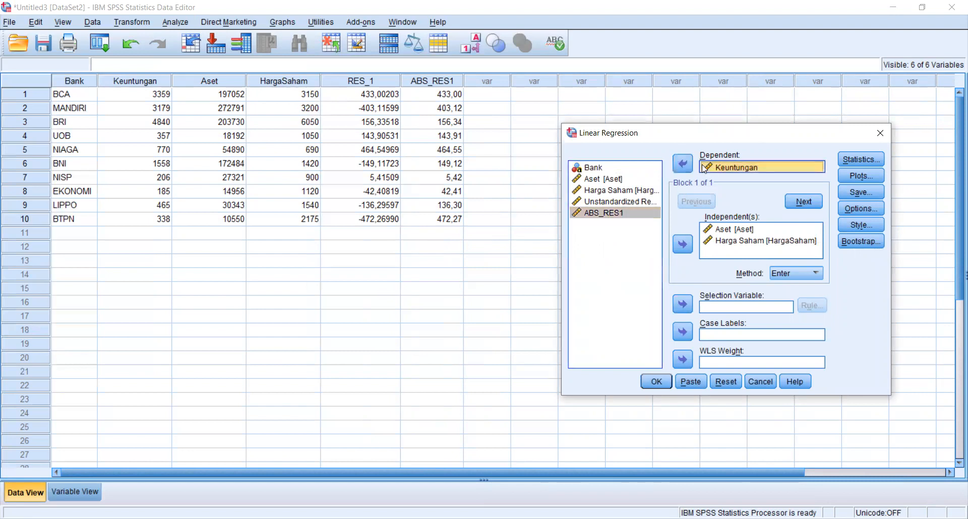
pyautogui.click(686, 165)
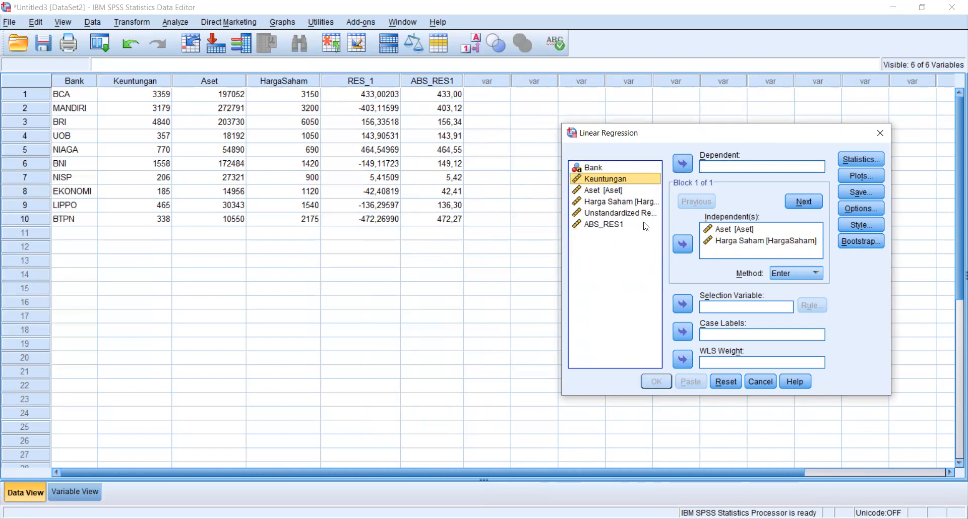
pyautogui.click(646, 226)
pyautogui.click(682, 163)
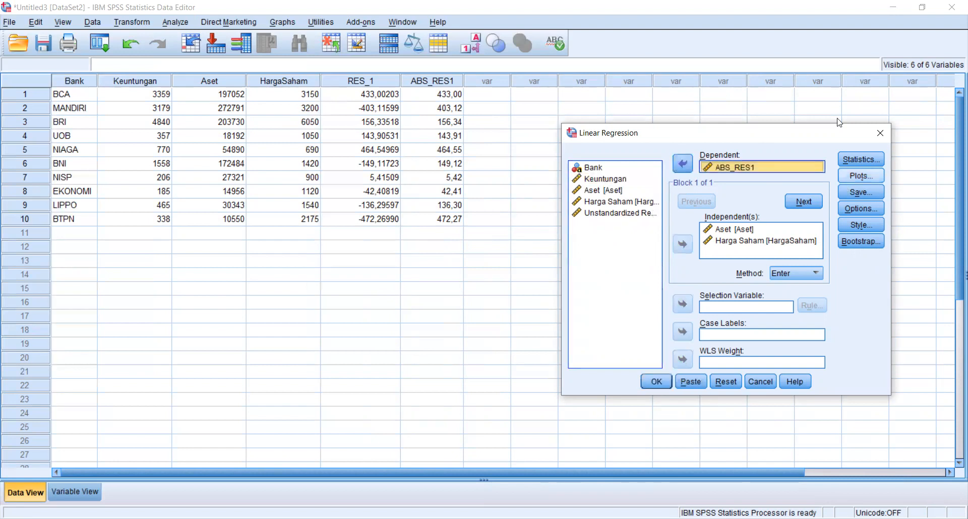
# Keep Estimates and Model fit as the regression statistics and add a scatter plot of *SRESID on Y against *ZPRED on X
pyautogui.click(849, 160)
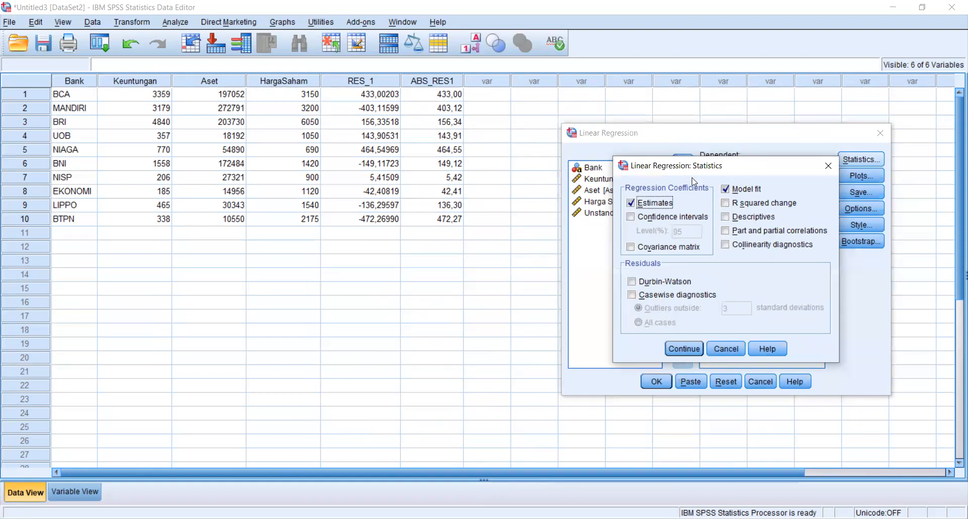
pyautogui.click(680, 350)
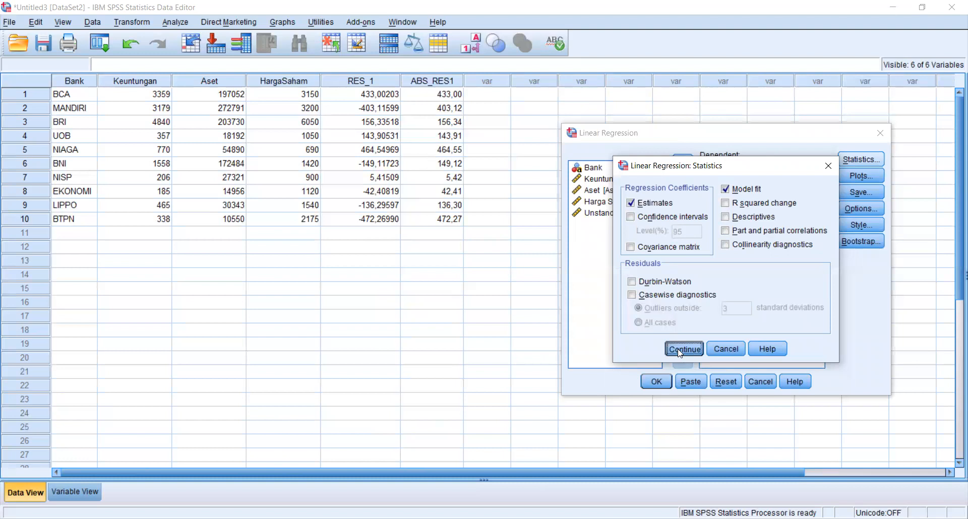
pyautogui.click(858, 176)
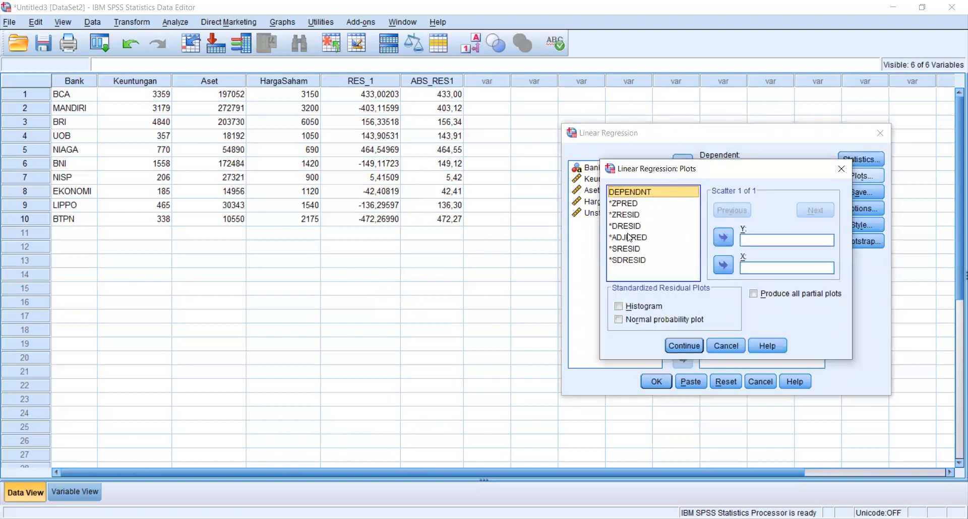
pyautogui.click(629, 249)
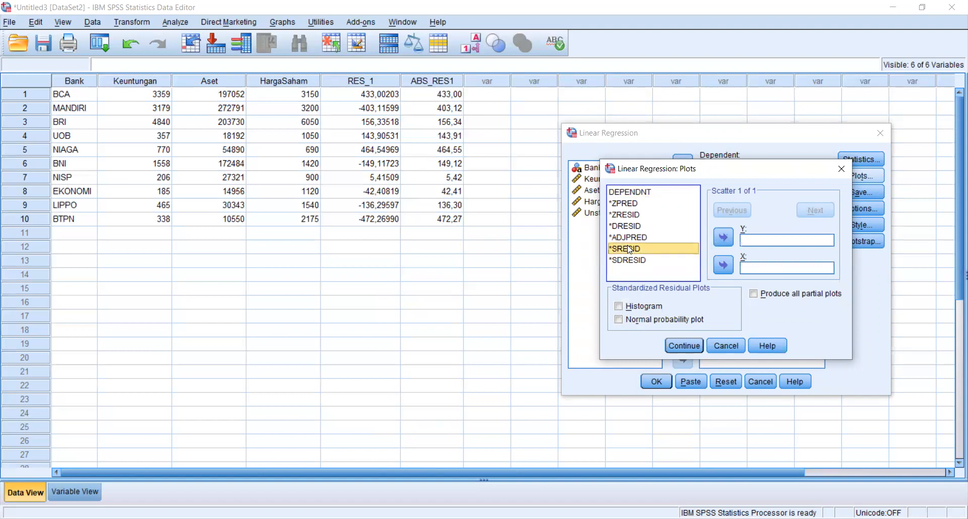
pyautogui.click(724, 237)
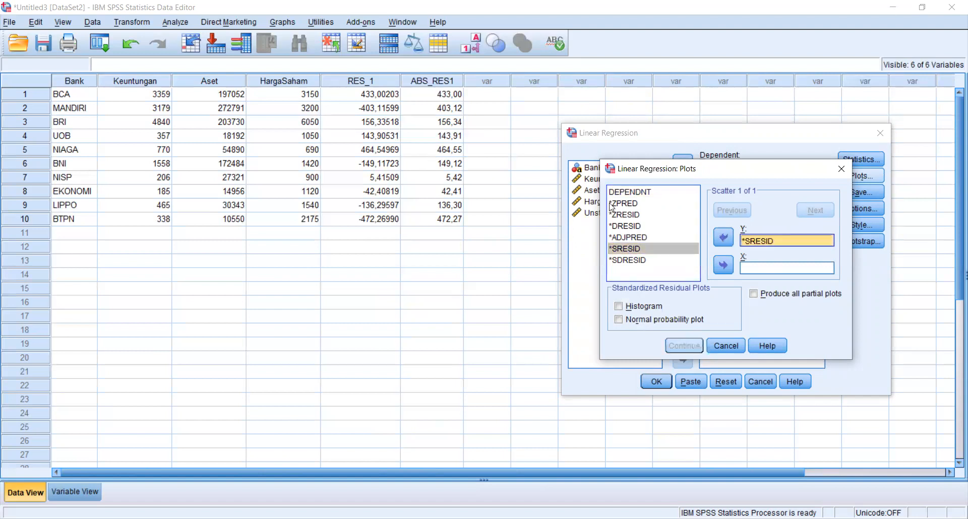
pyautogui.click(612, 204)
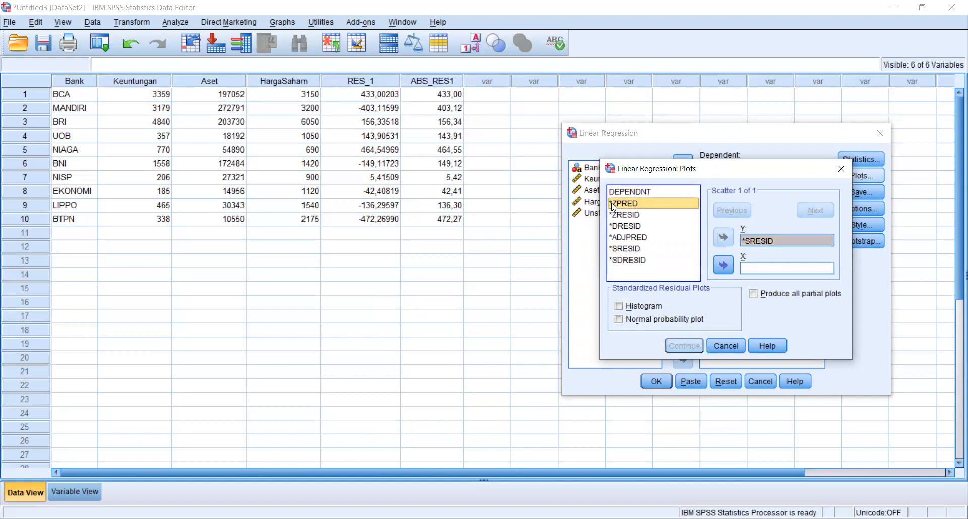
pyautogui.click(724, 265)
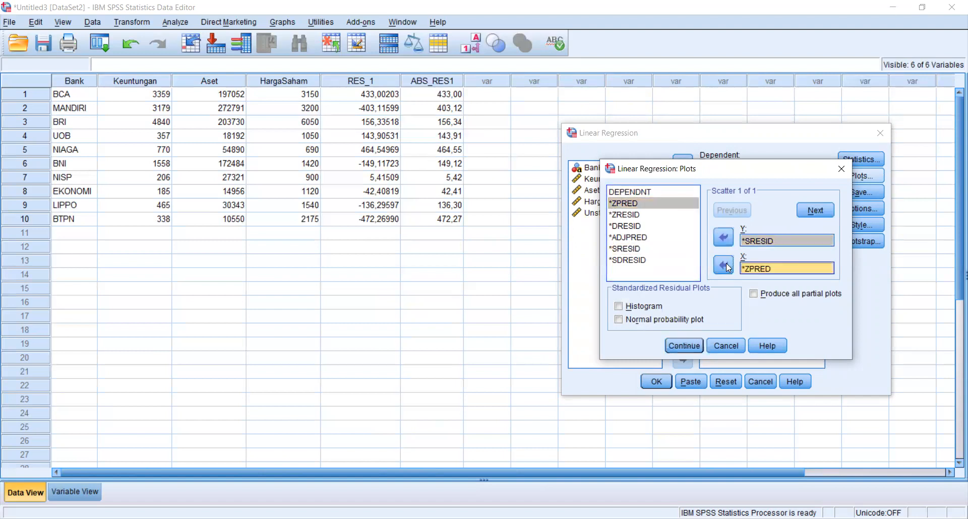
pyautogui.click(676, 348)
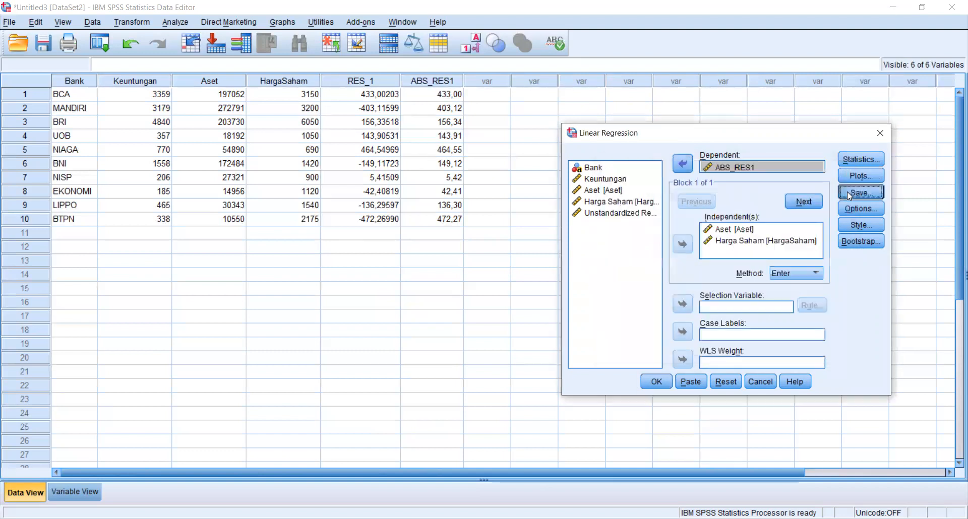
# Turn off saving unstandardized residuals and including the covariance matrix, and run the ABS_RES1 regression to view its output tables
pyautogui.click(847, 191)
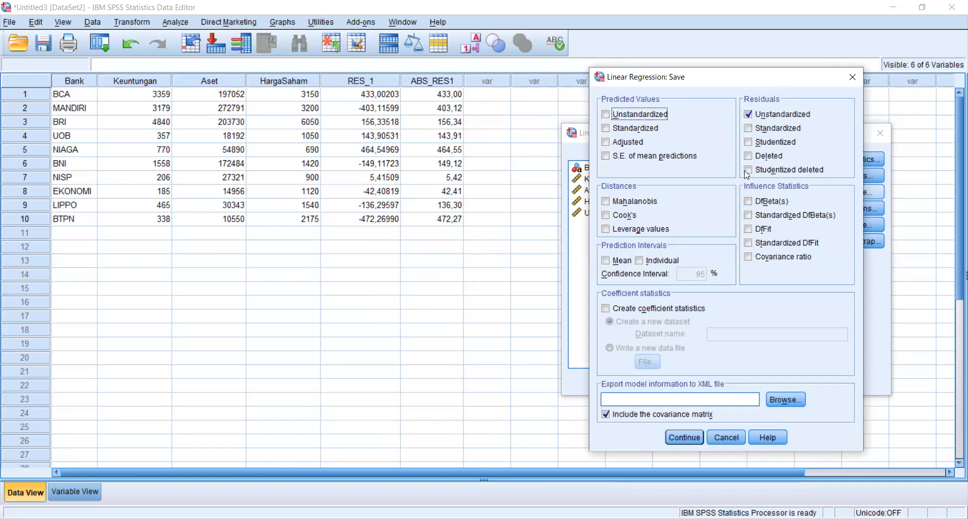
pyautogui.click(777, 116)
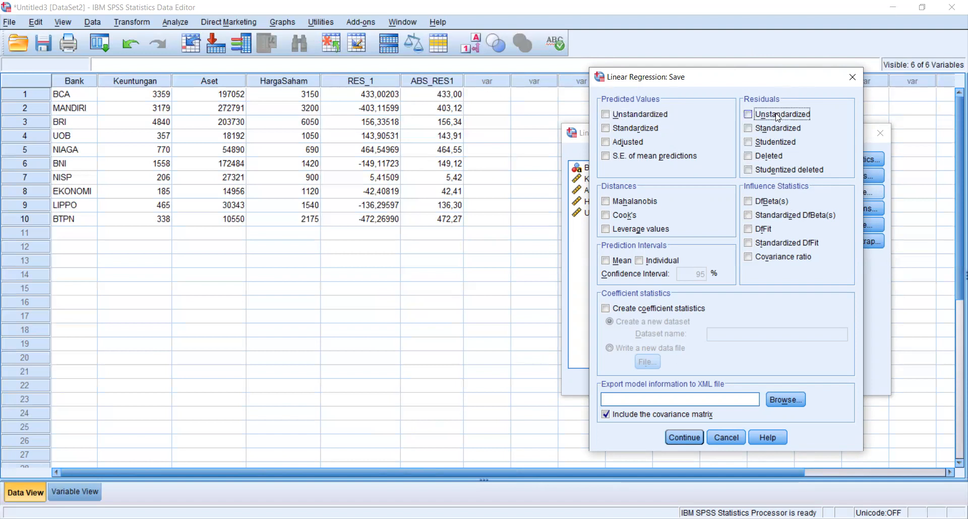
pyautogui.click(616, 419)
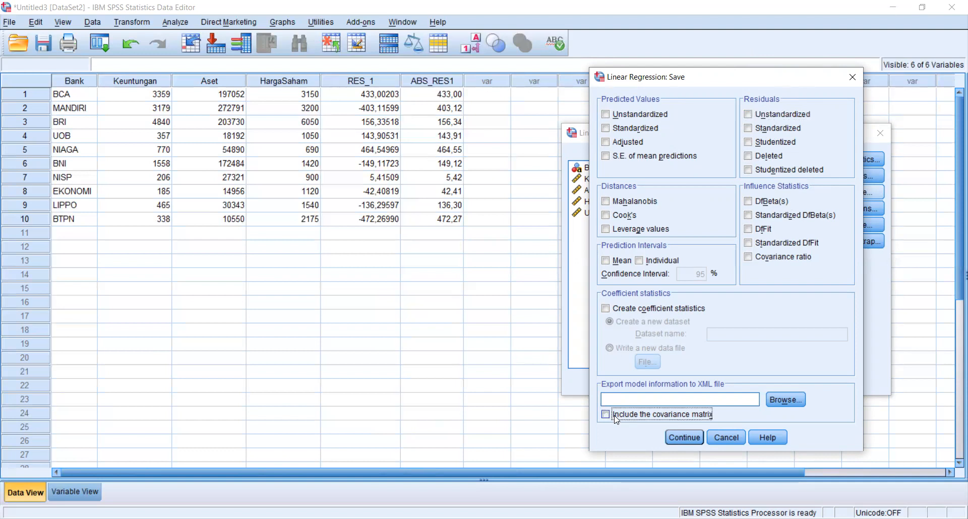
pyautogui.click(670, 437)
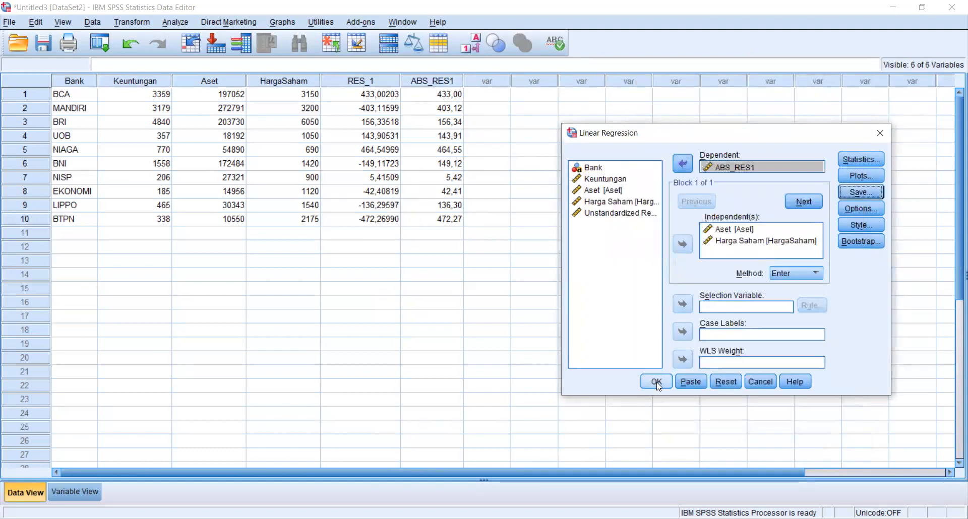
pyautogui.click(657, 384)
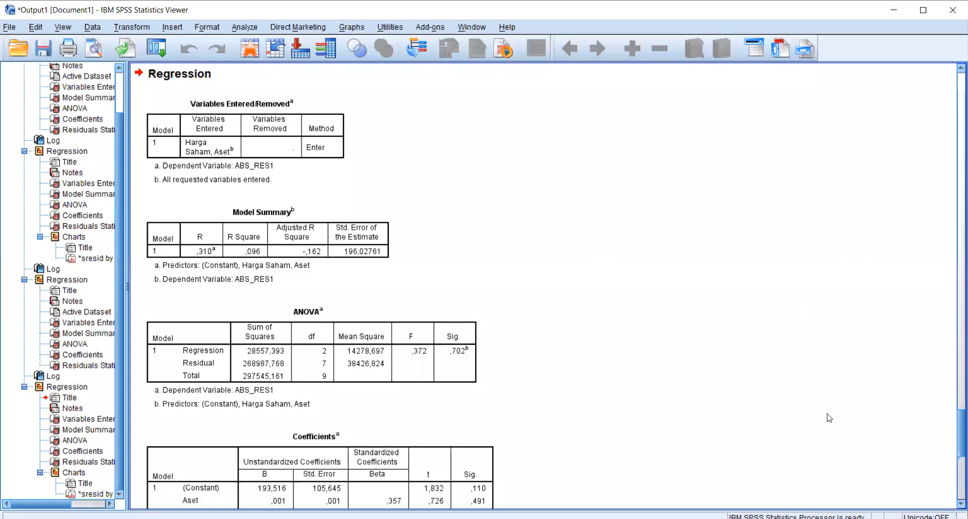
pyautogui.scroll(-5, 543, 285)
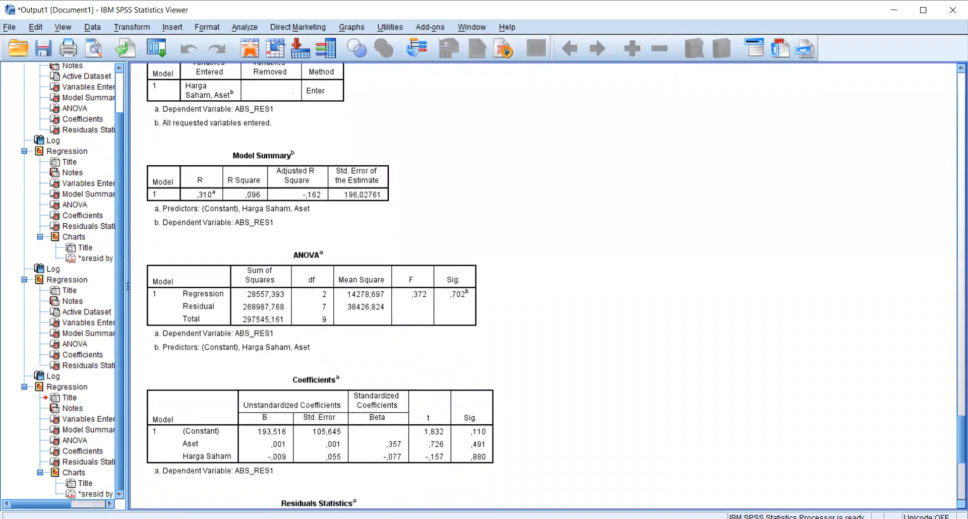
pyautogui.scroll(-6, 701, 304)
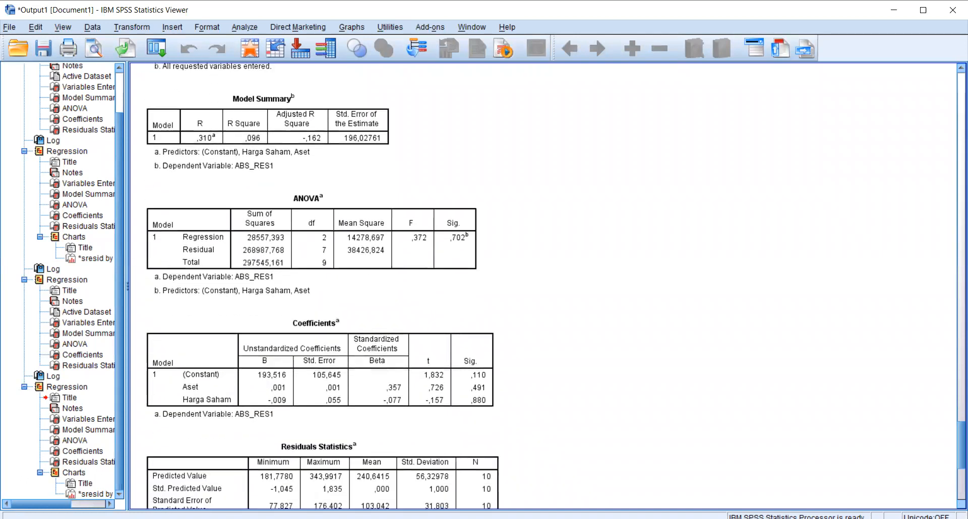